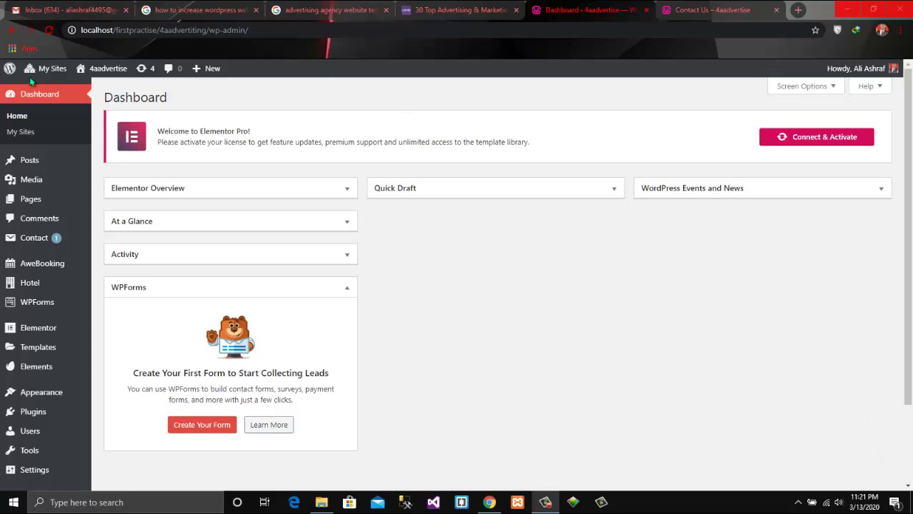
- Open the network admin's list of sites and start adding a new site
mouse_move(32, 70)
mouse_move(59, 89)
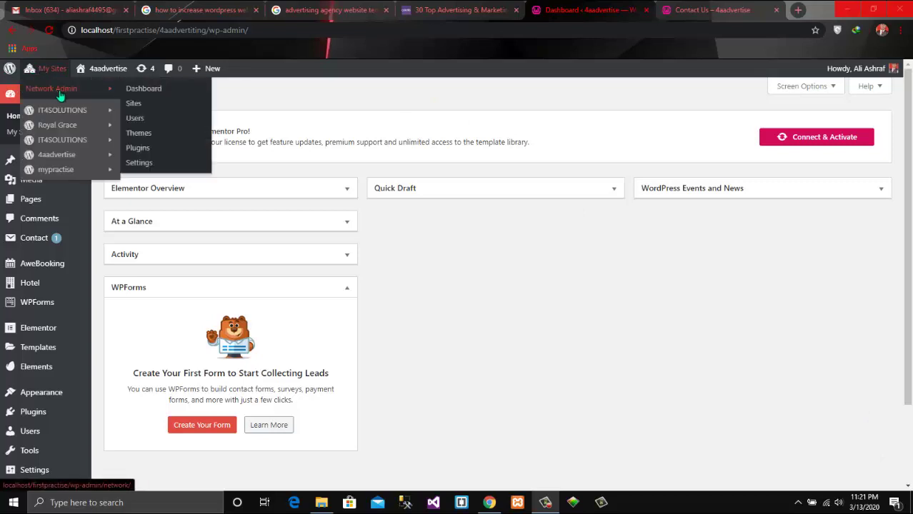
click(142, 107)
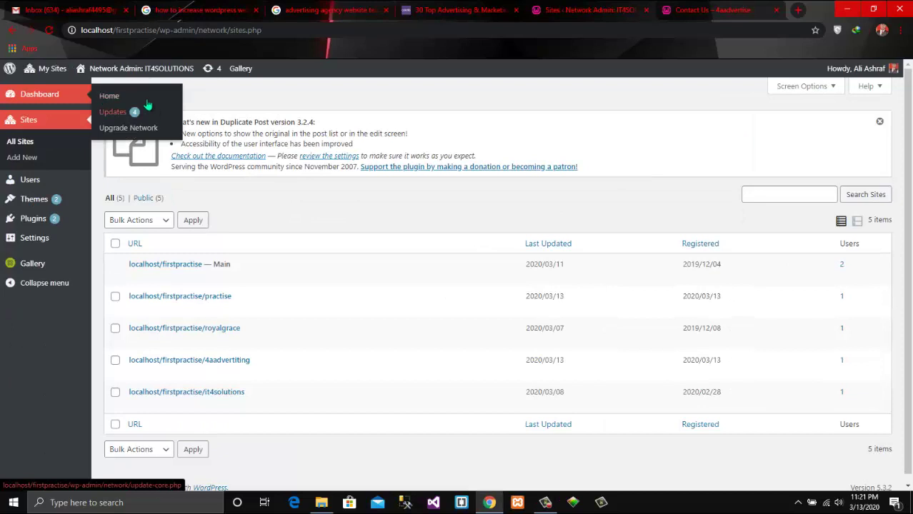
mouse_move(53, 72)
mouse_move(57, 89)
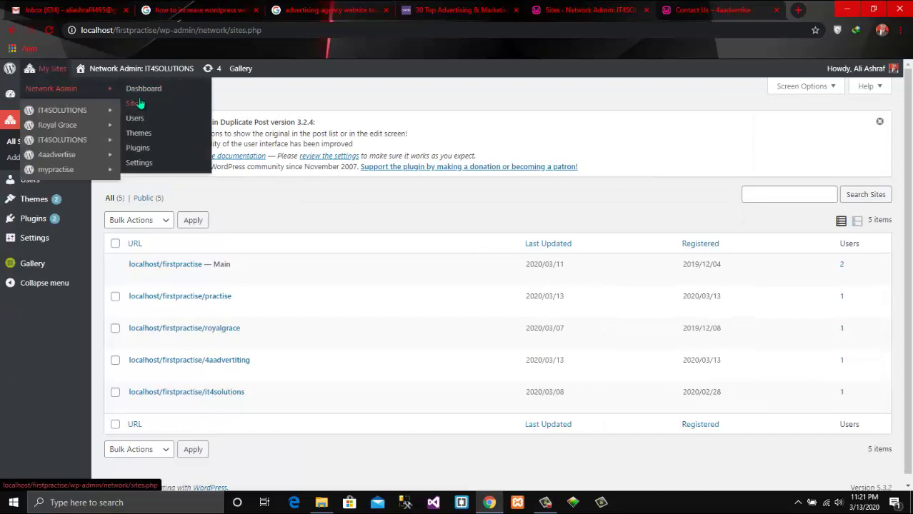
click(164, 103)
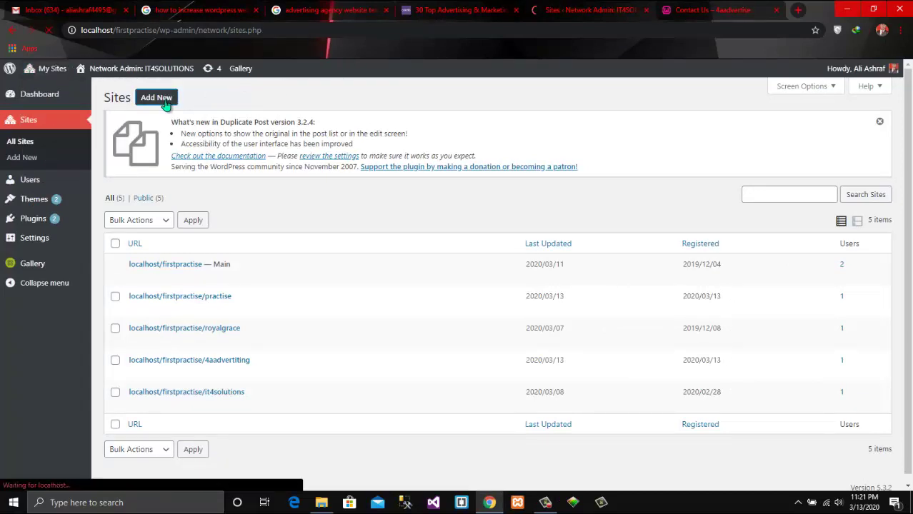
- Set the new site's address to mysite and its title to Mysite
click(363, 222)
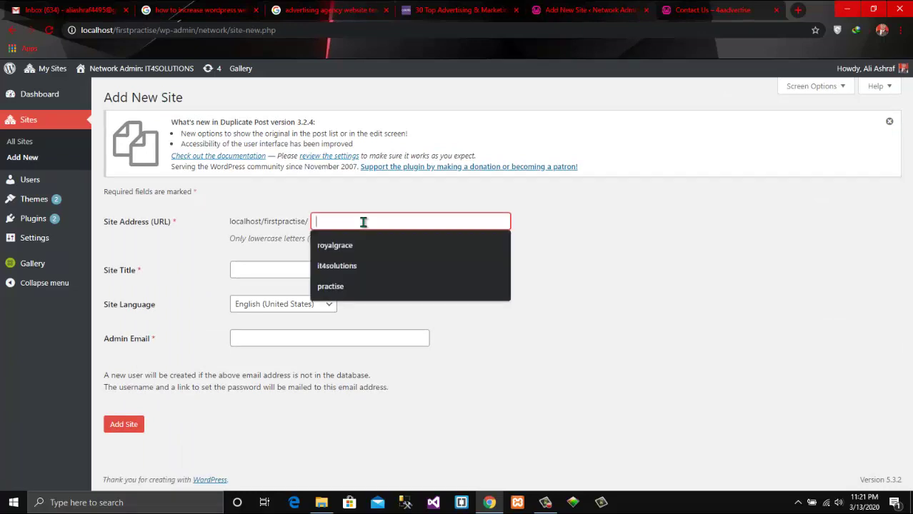
text(mysite)
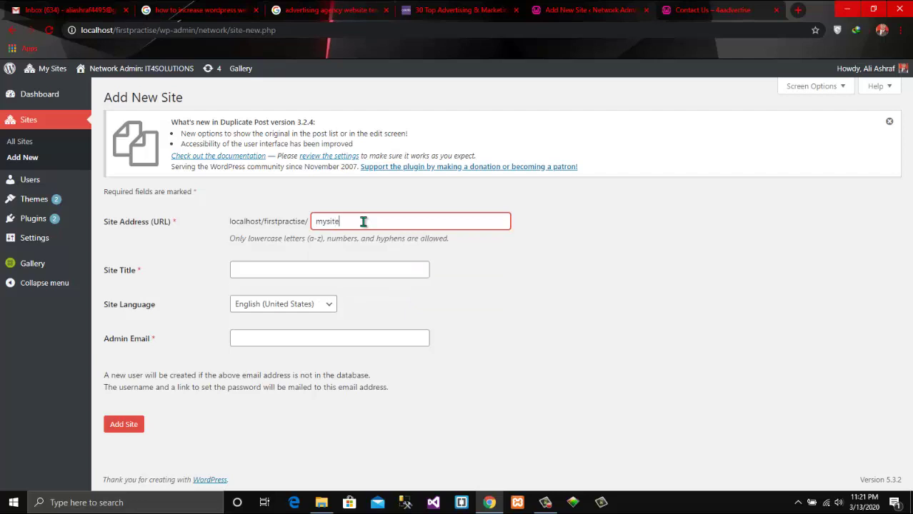
key(Tab)
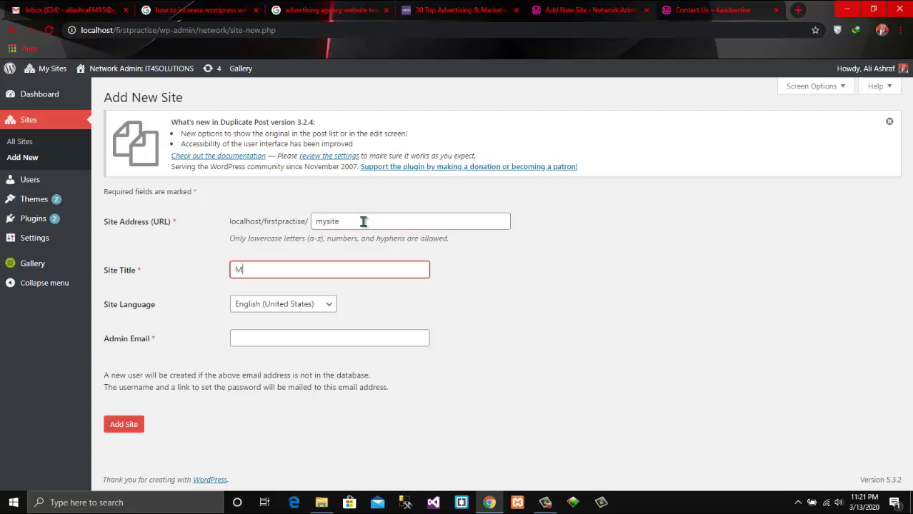
text(My)
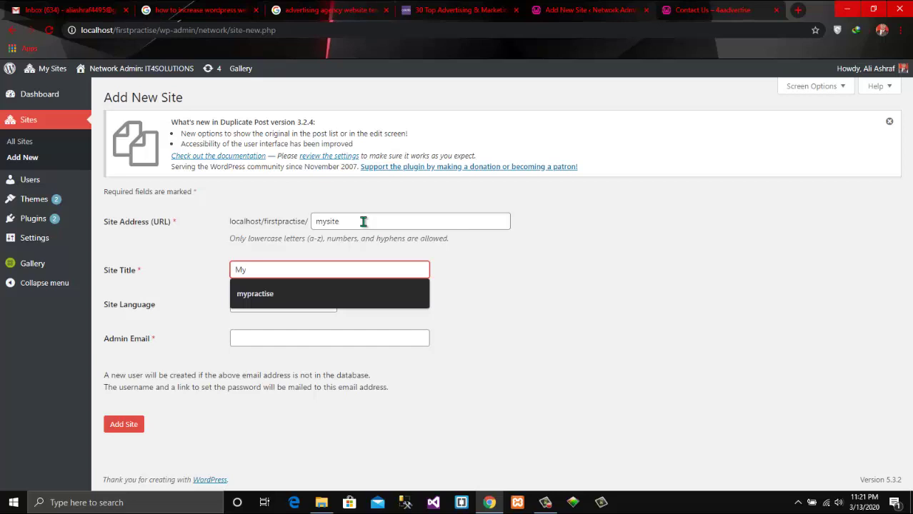
text(site)
- Fill in the admin email for the new site and add the site to the network
click(321, 344)
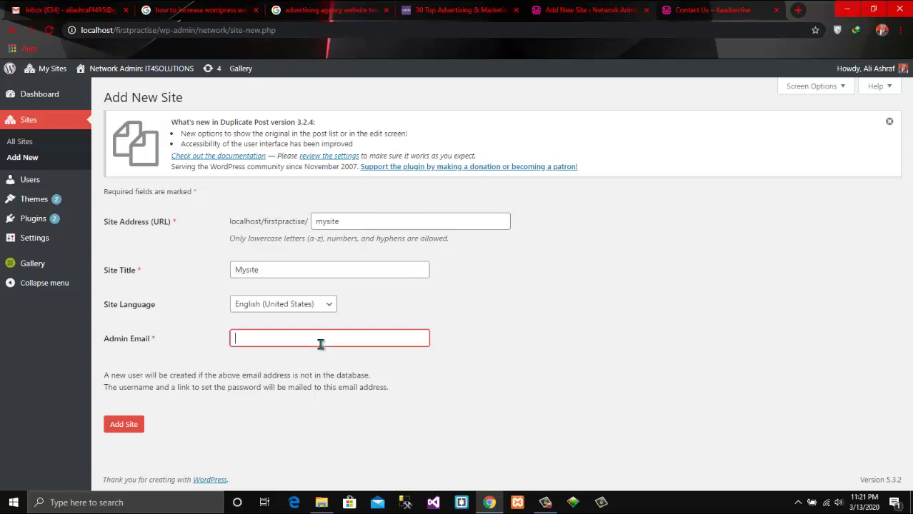
text(aliash)
key(Down)
key(Return)
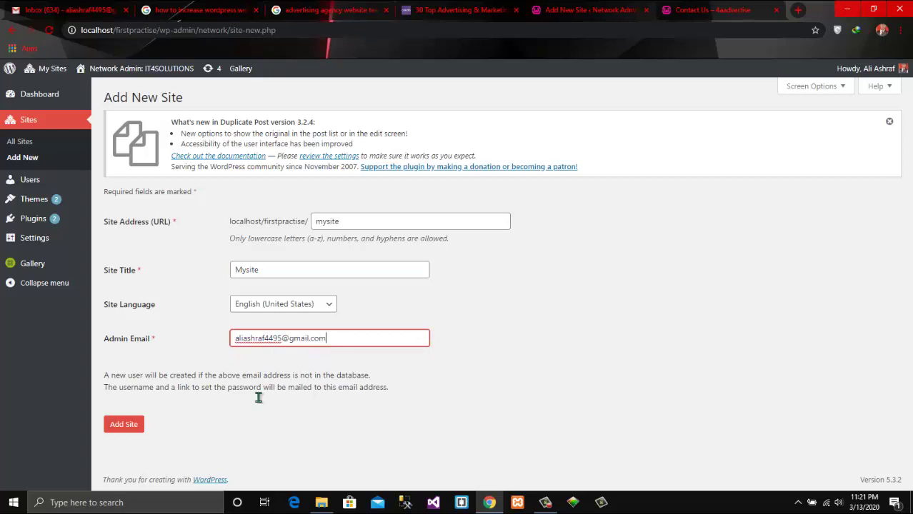
click(120, 431)
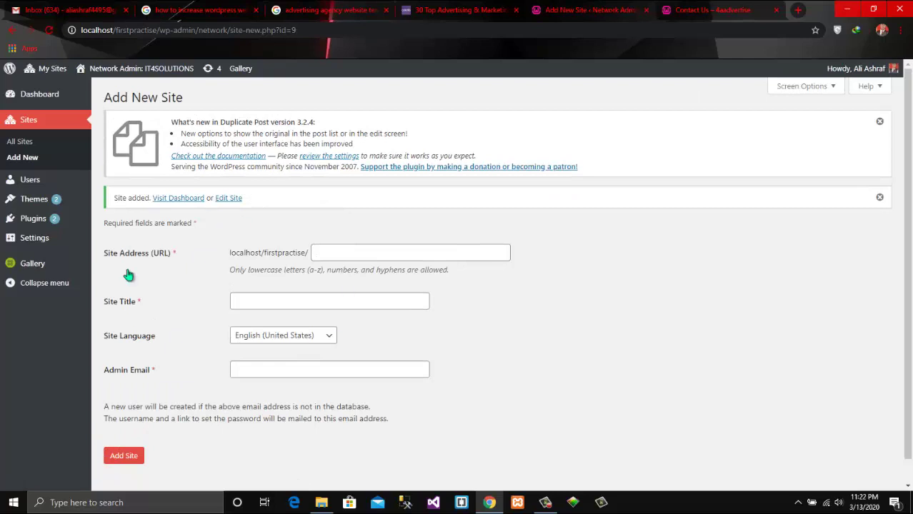
- Open the dashboard of the new Mysite site
mouse_move(52, 68)
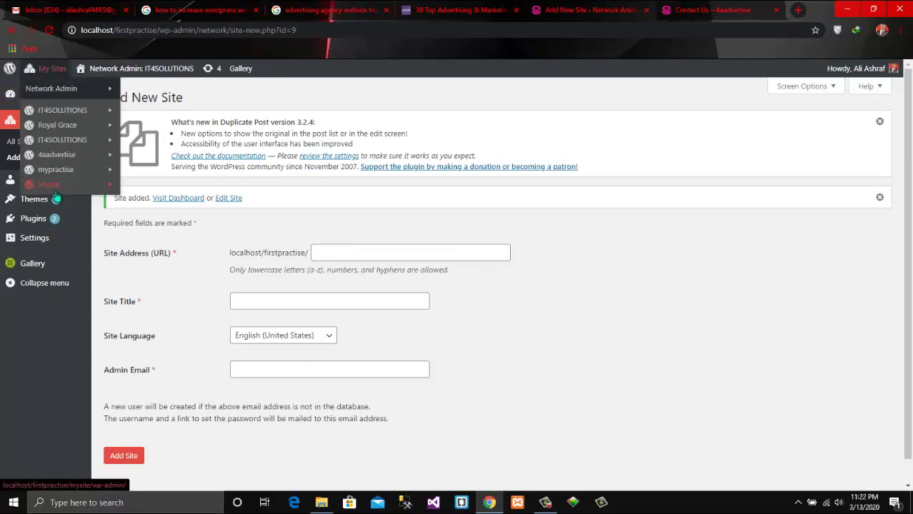
mouse_move(54, 192)
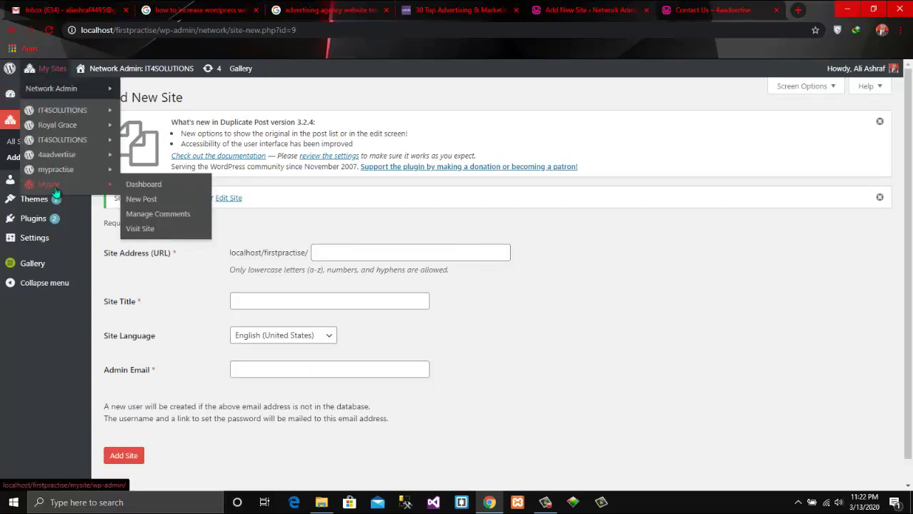
click(119, 184)
click(135, 187)
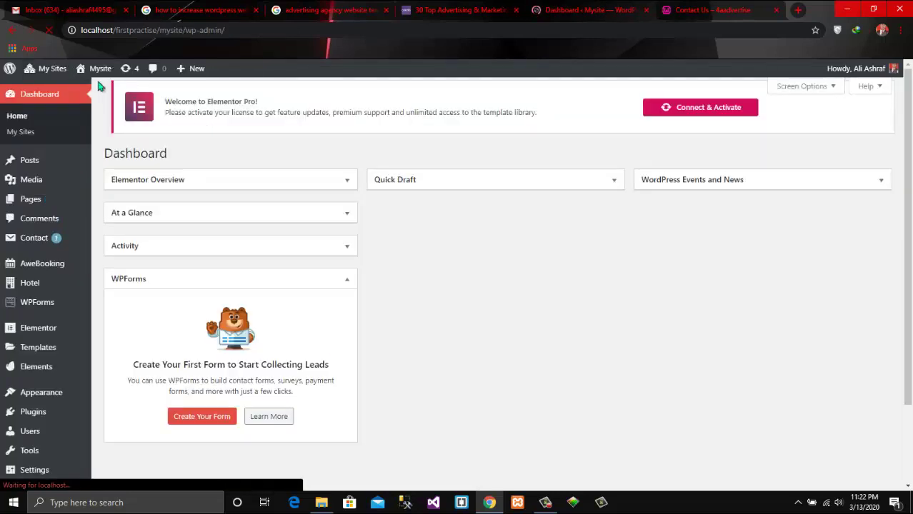
- Open the Mysite front end in a new browser tab and close the 4aadvertise Contact Us tab
mouse_move(100, 68)
right_click(90, 87)
click(125, 95)
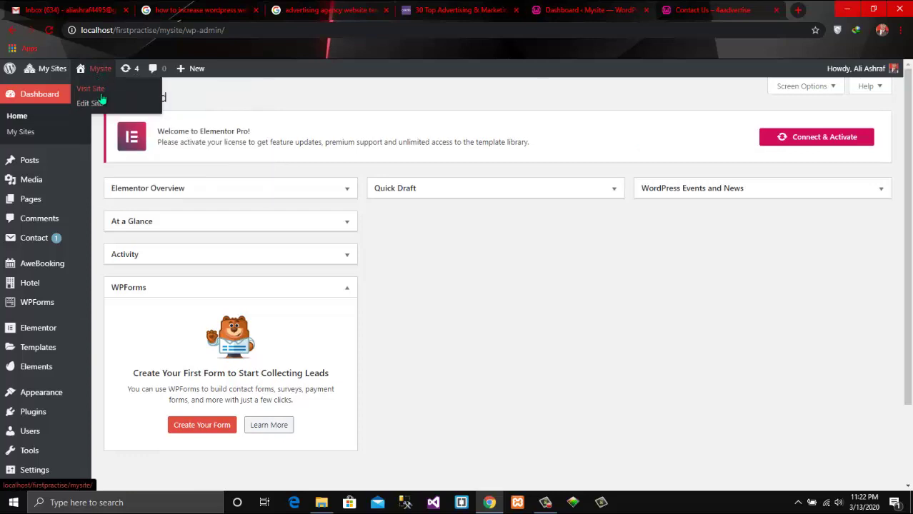
click(722, 10)
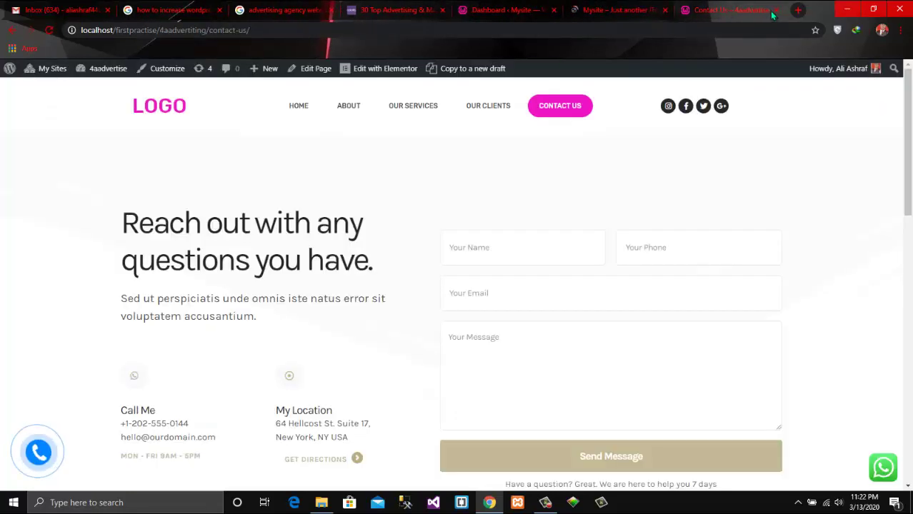
click(777, 10)
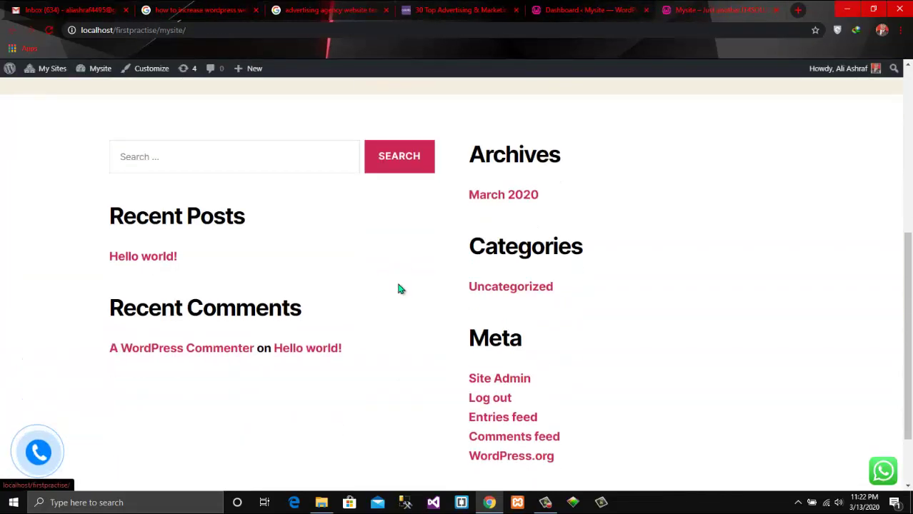
- Look over Mysite's default front page and return to the site's dashboard
scroll(435, 258, down, 2)
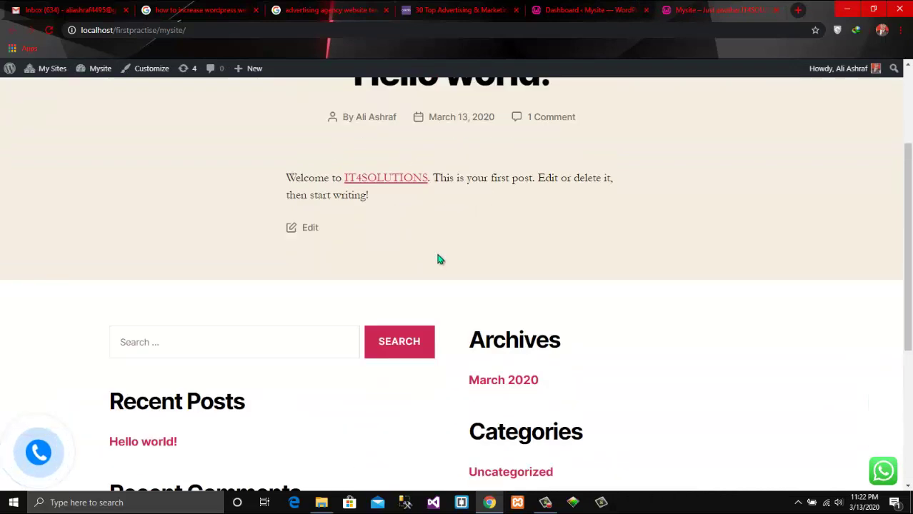
scroll(444, 255, up, 2)
click(100, 68)
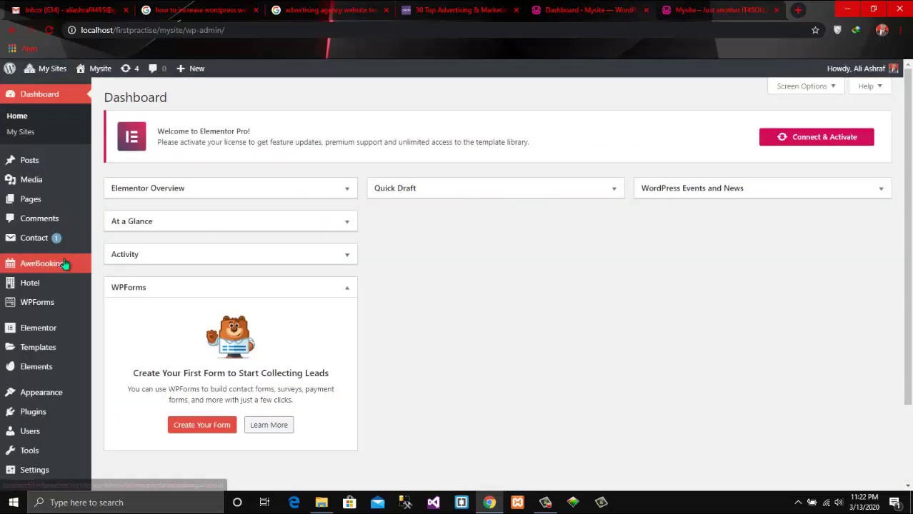
- Open the network admin's plugins and go to the page for adding new ones
mouse_move(44, 71)
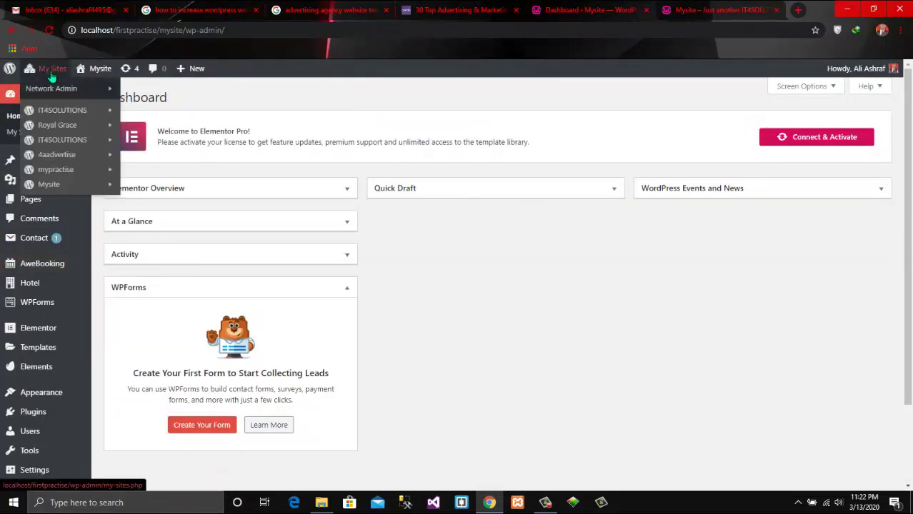
mouse_move(56, 92)
click(143, 96)
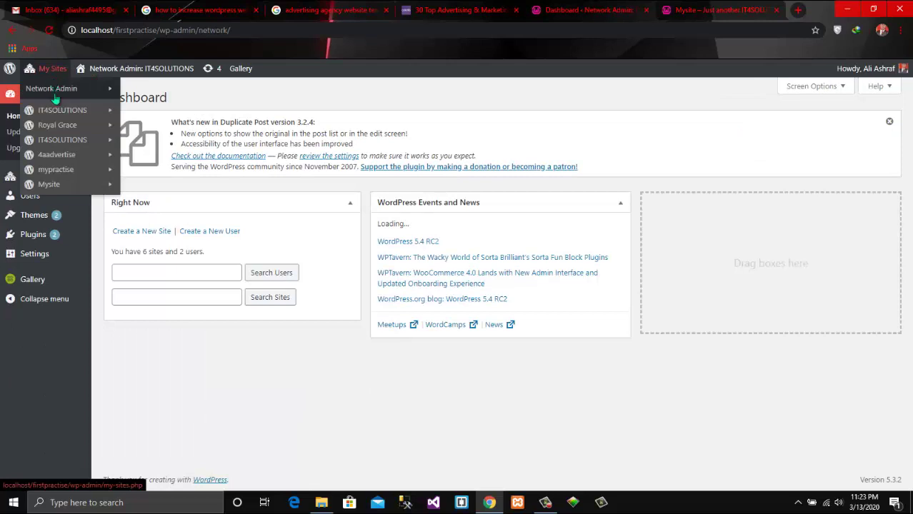
click(33, 236)
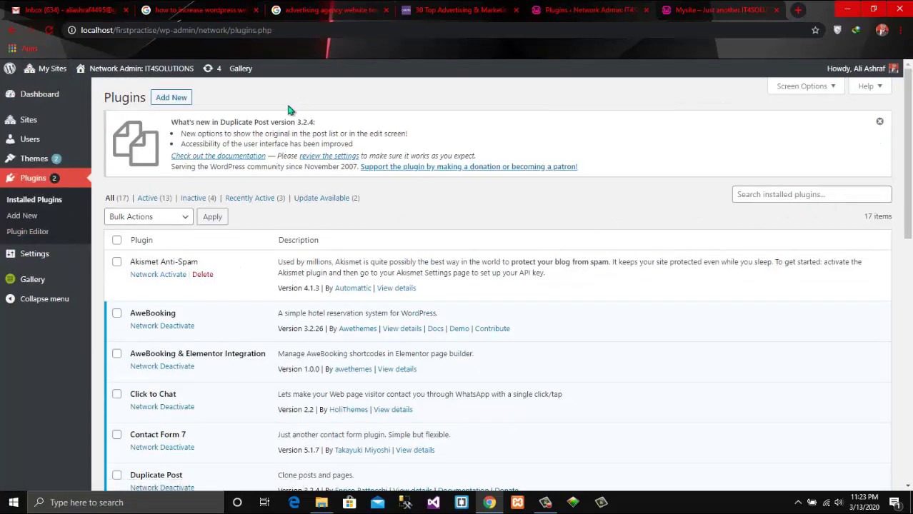
click(172, 97)
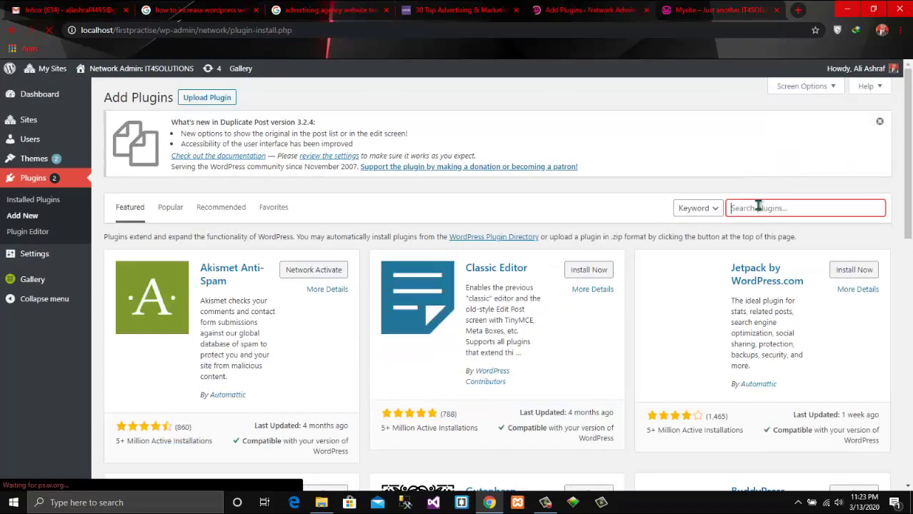
- Search the plugin directory for elementor and examine the Elementor Page Builder entry among the results
click(759, 208)
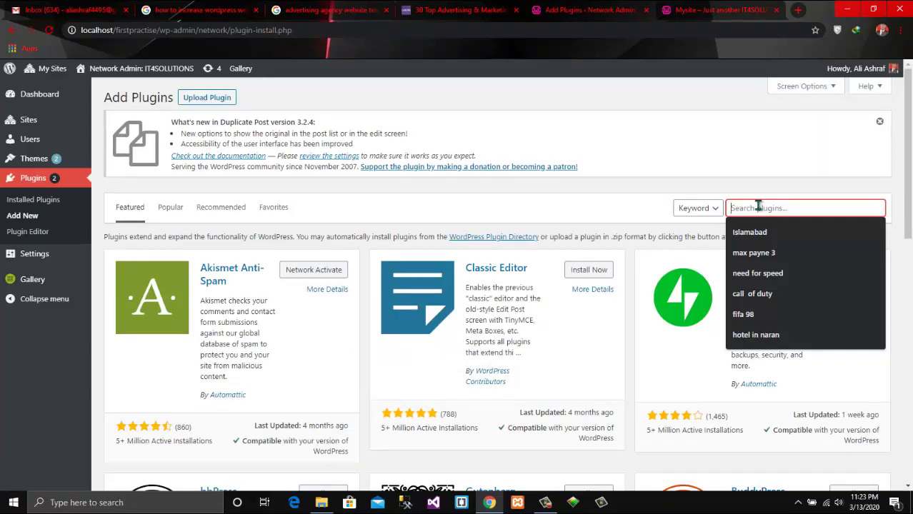
text(ele)
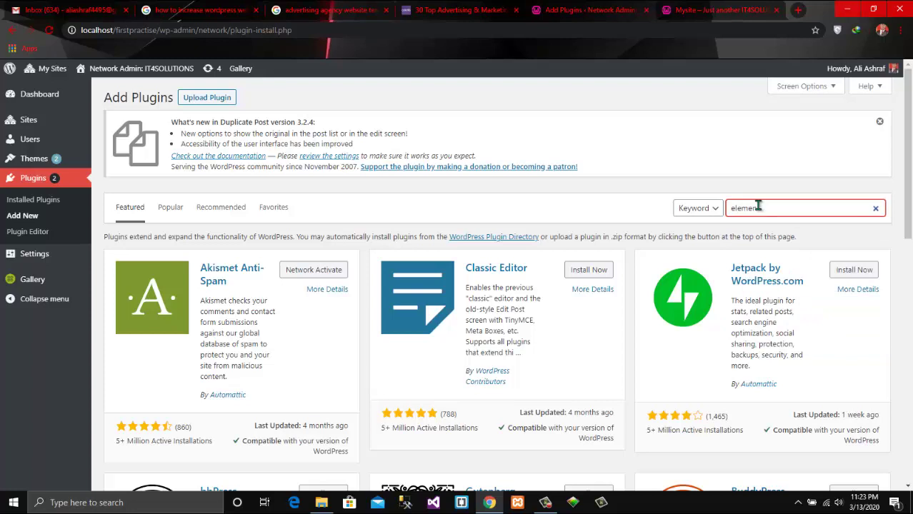
text(mentor)
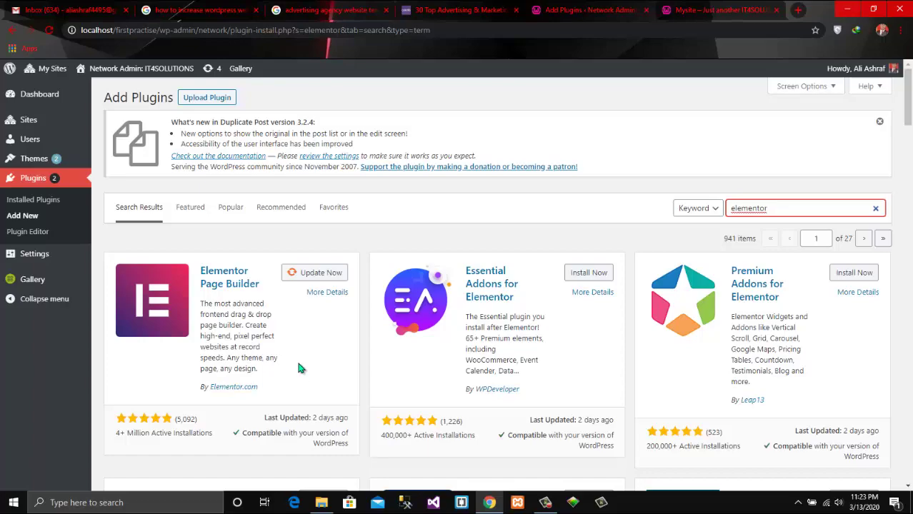
scroll(222, 307, down, 4)
scroll(224, 308, up, 4)
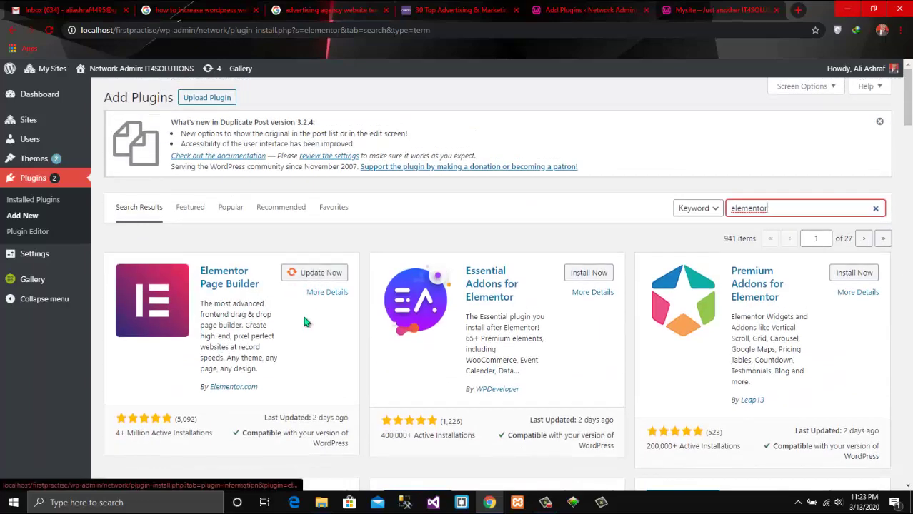
scroll(303, 318, down, 4)
scroll(302, 316, up, 4)
- Go to Mysite's list of pages and start a new page
mouse_move(52, 68)
mouse_move(62, 184)
click(133, 187)
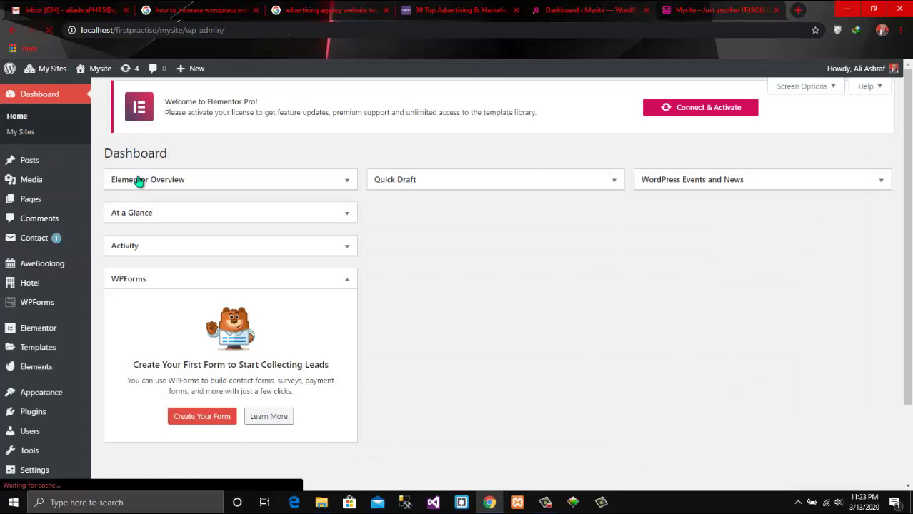
click(27, 204)
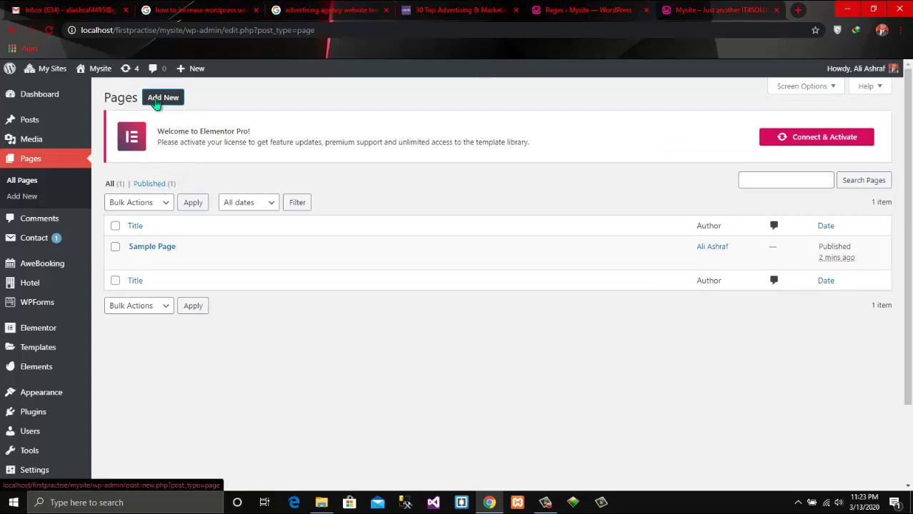
click(155, 102)
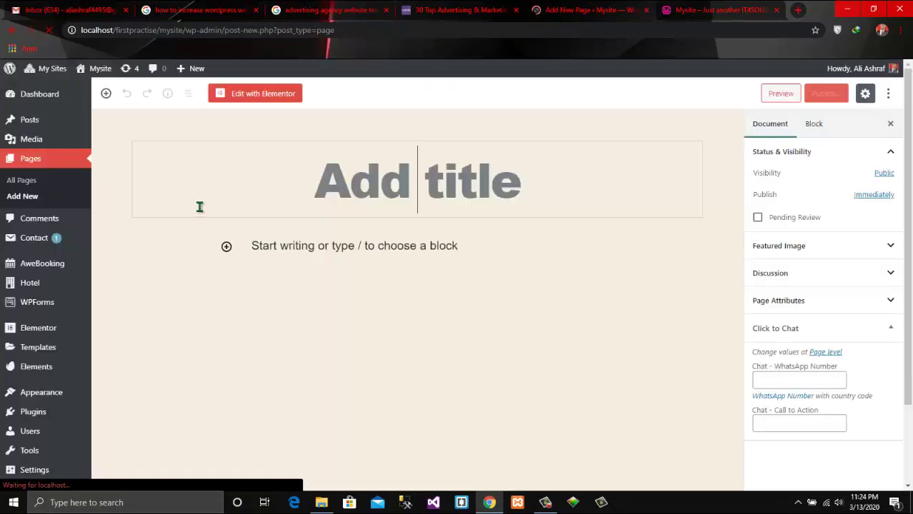
- Title the new page Home and publish it
text(Home)
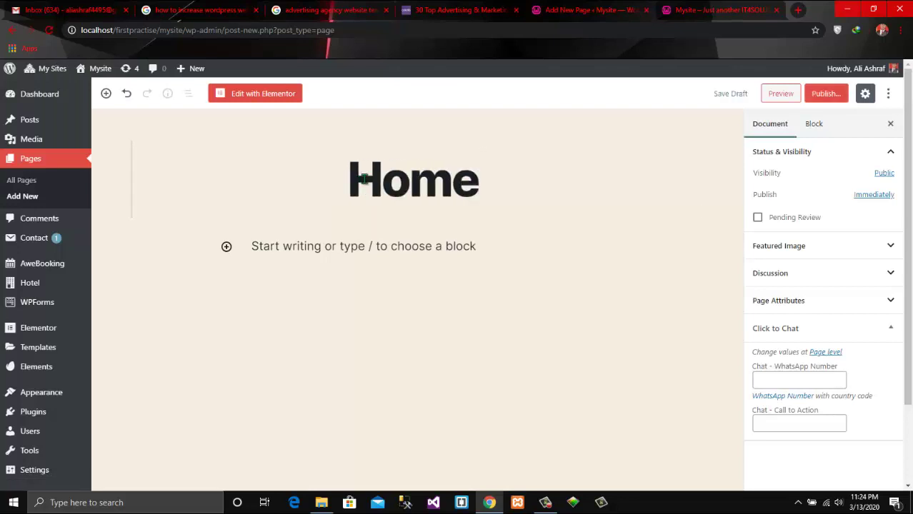
key(BackSpace)
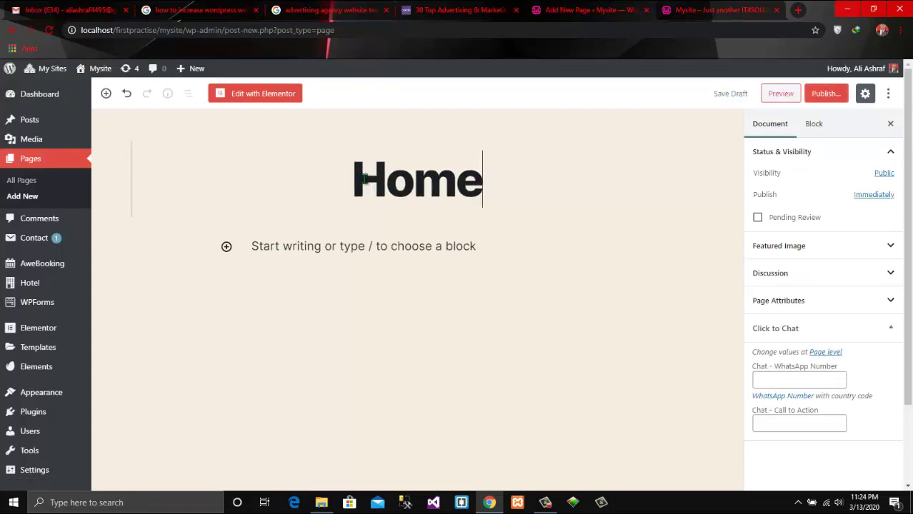
click(824, 95)
click(825, 96)
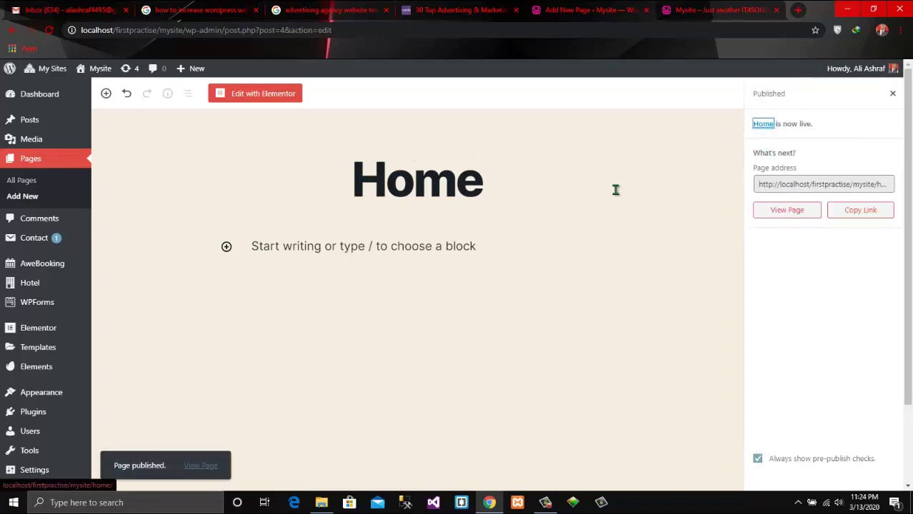
- View the published Home page in a new browser tab and look through its default layout
right_click(765, 217)
click(779, 222)
click(725, 9)
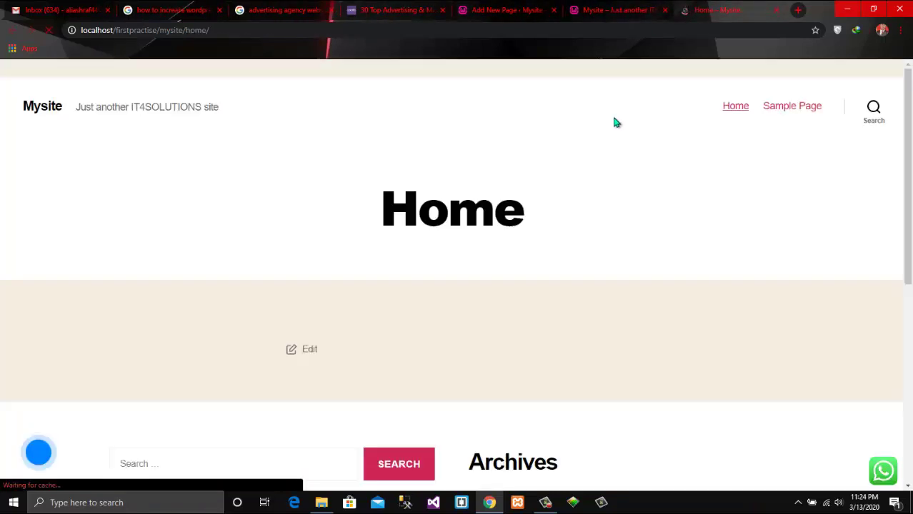
scroll(423, 214, down, 4)
scroll(424, 224, up, 4)
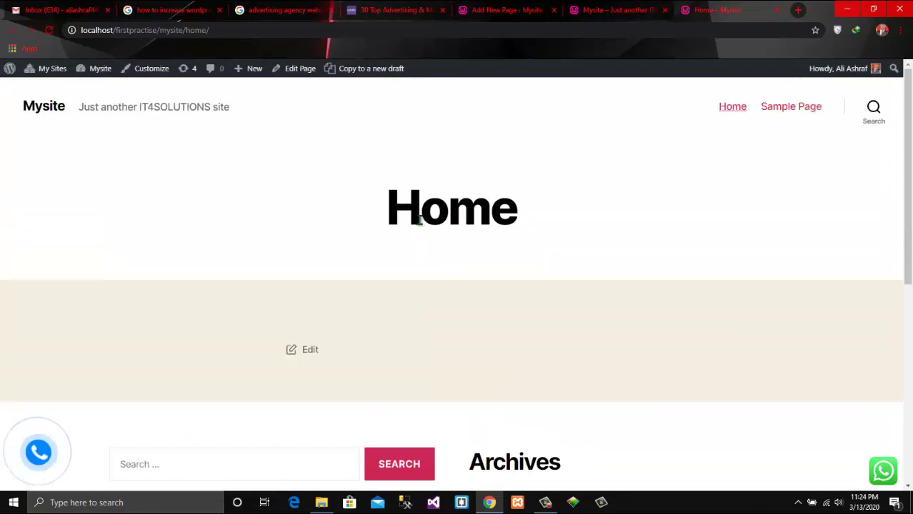
- Close the published Home page tab, return to Mysite's page list and open the Home page for editing with Elementor
click(777, 9)
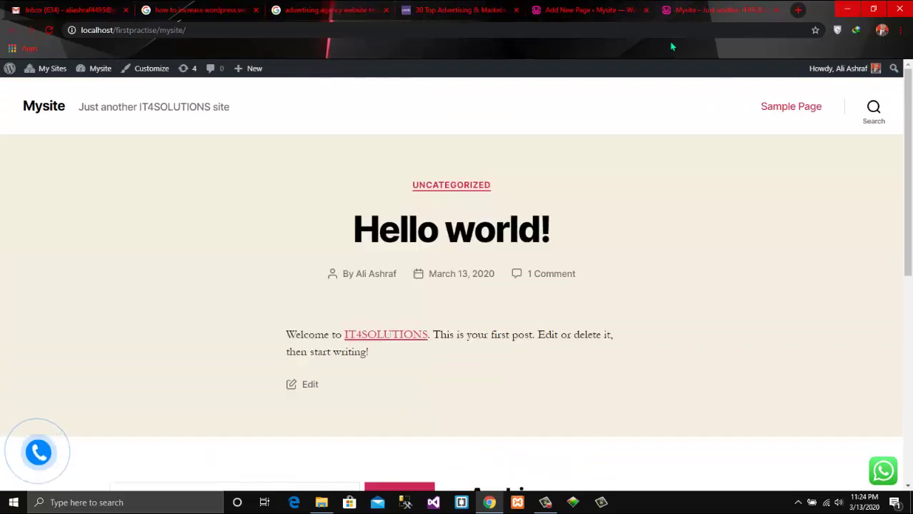
click(586, 9)
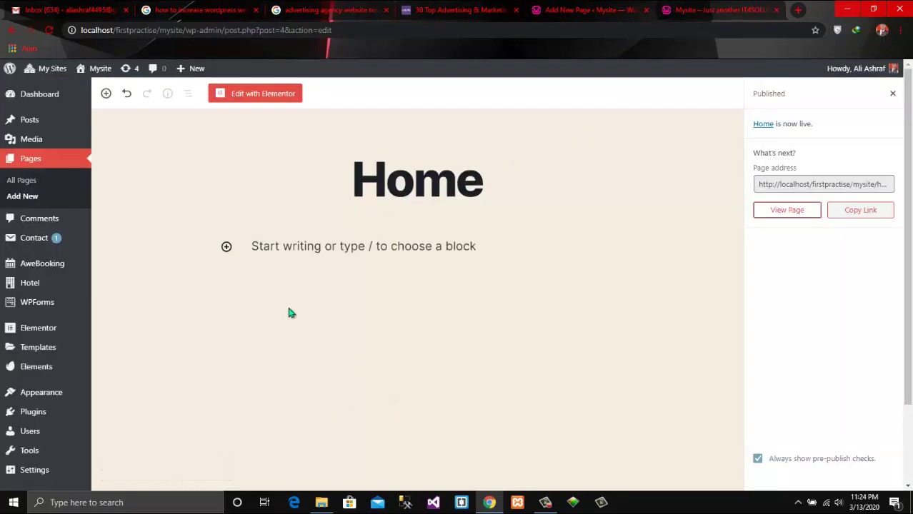
click(26, 197)
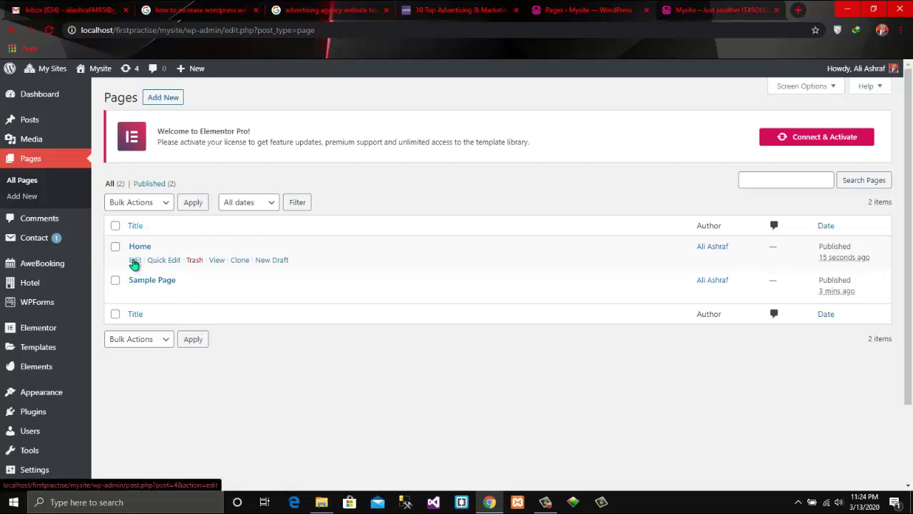
click(134, 262)
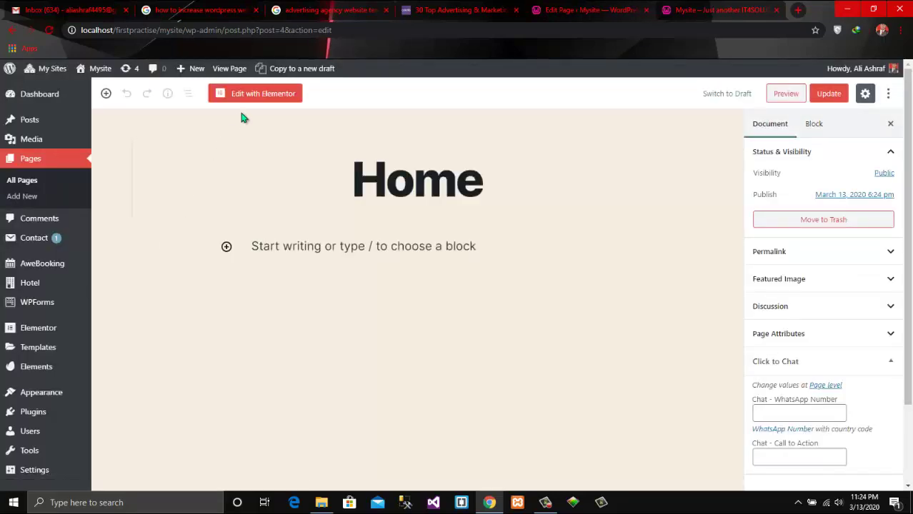
click(274, 97)
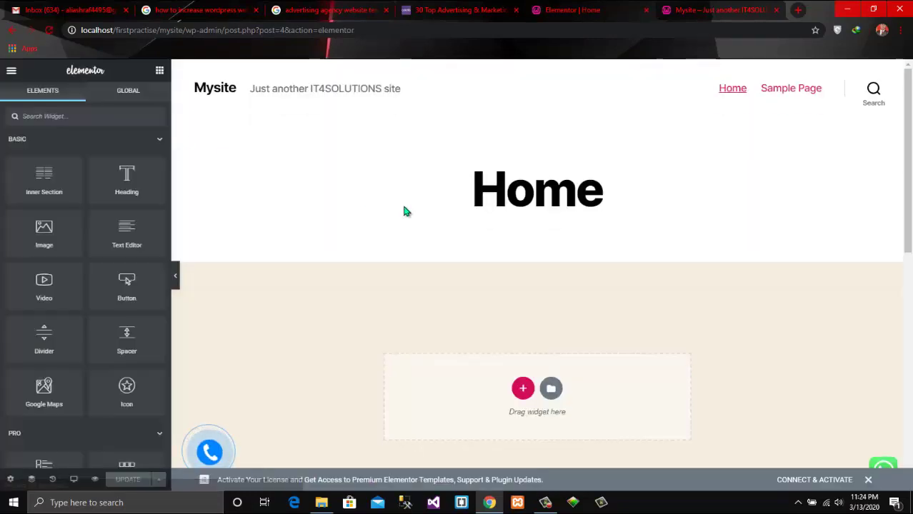
scroll(361, 182, down, 3)
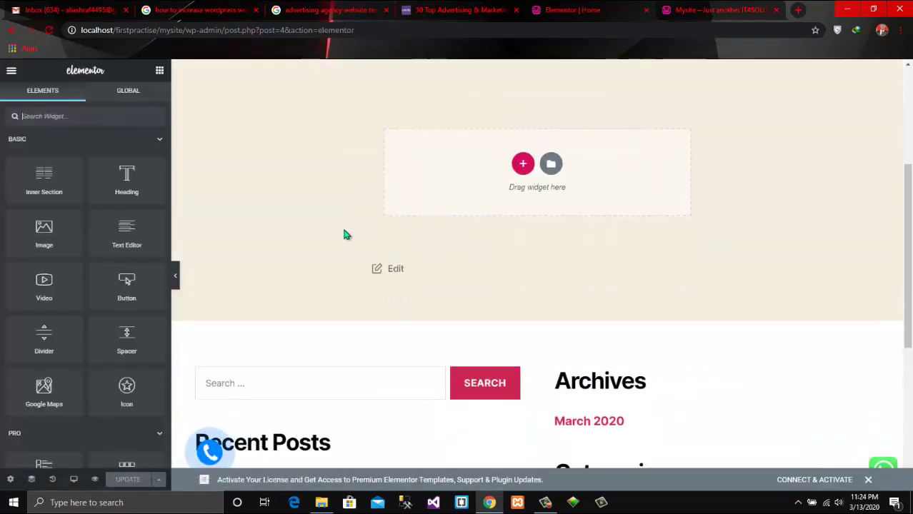
scroll(342, 227, up, 3)
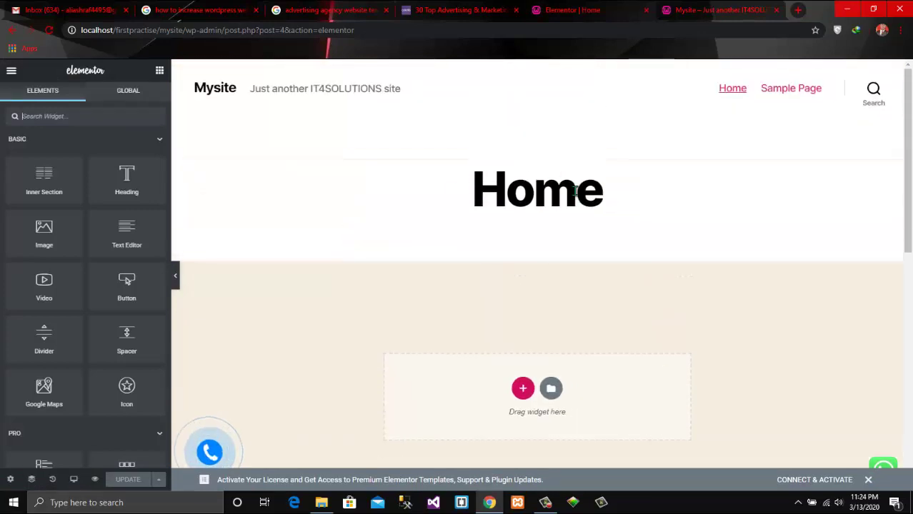
scroll(390, 325, down, 1)
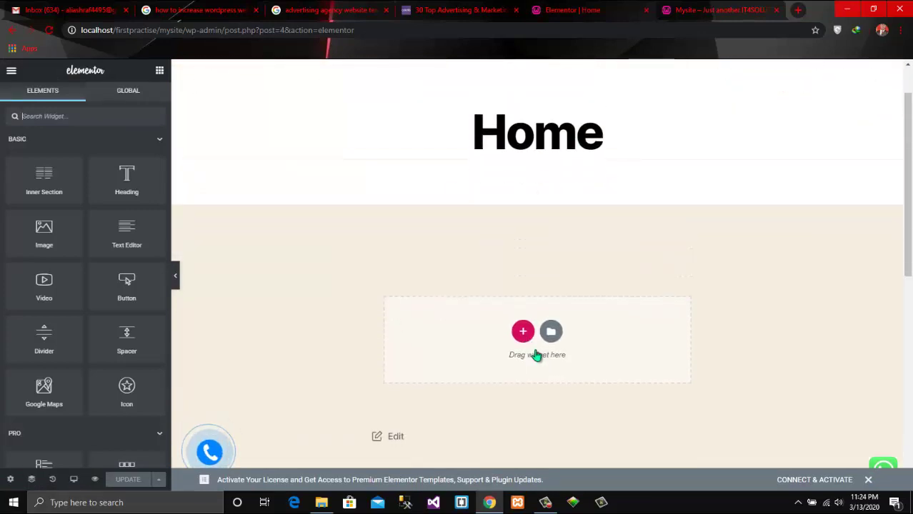
- Examine the Basic, Pro and General widget categories in Elementor's elements list, collapsing and expanding the Pro group
scroll(86, 271, down, 2)
scroll(86, 271, down, 2)
scroll(81, 275, up, 5)
scroll(81, 275, down, 3)
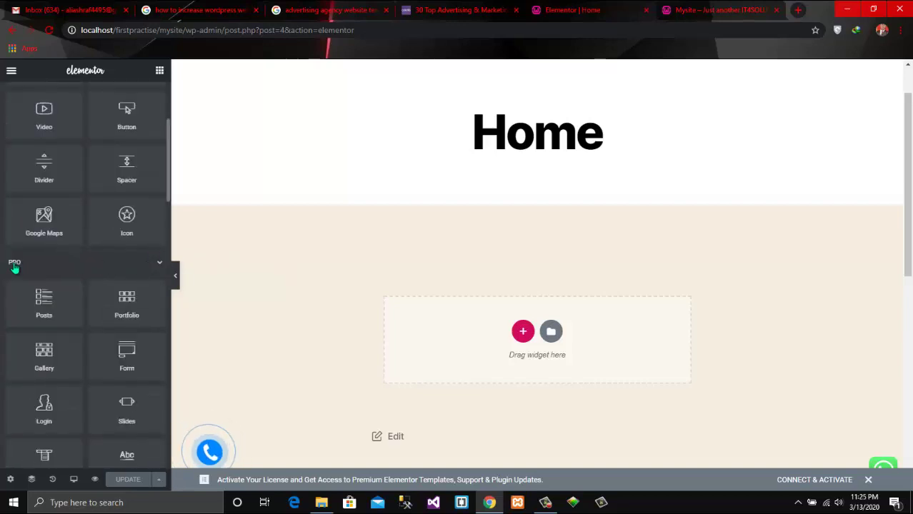
drag(1, 266, 39, 268)
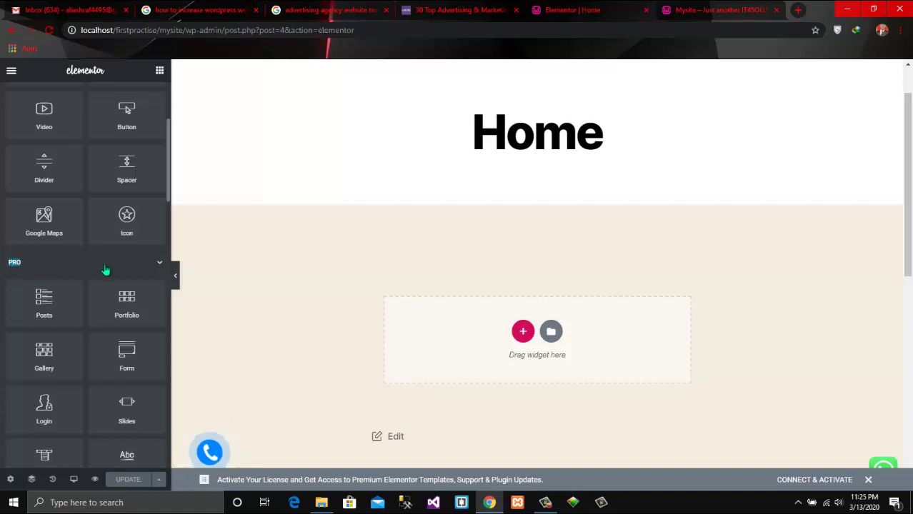
click(154, 265)
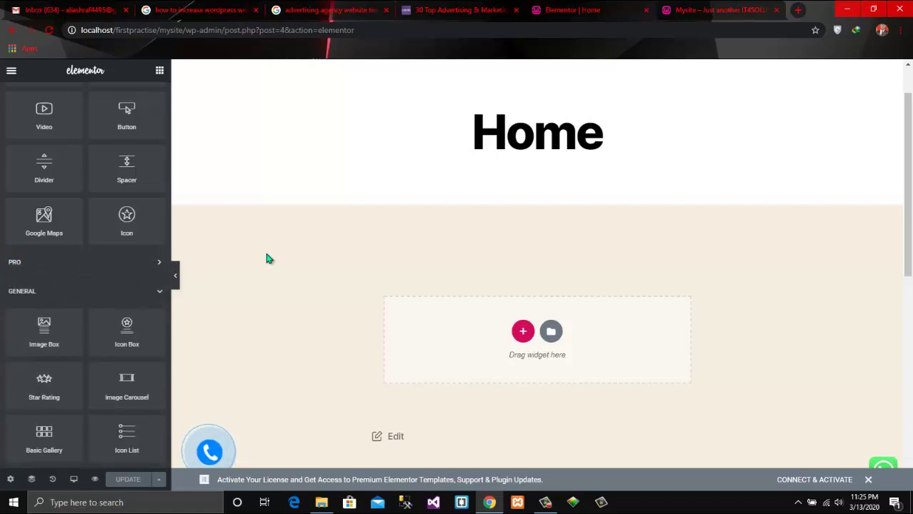
scroll(139, 258, up, 3)
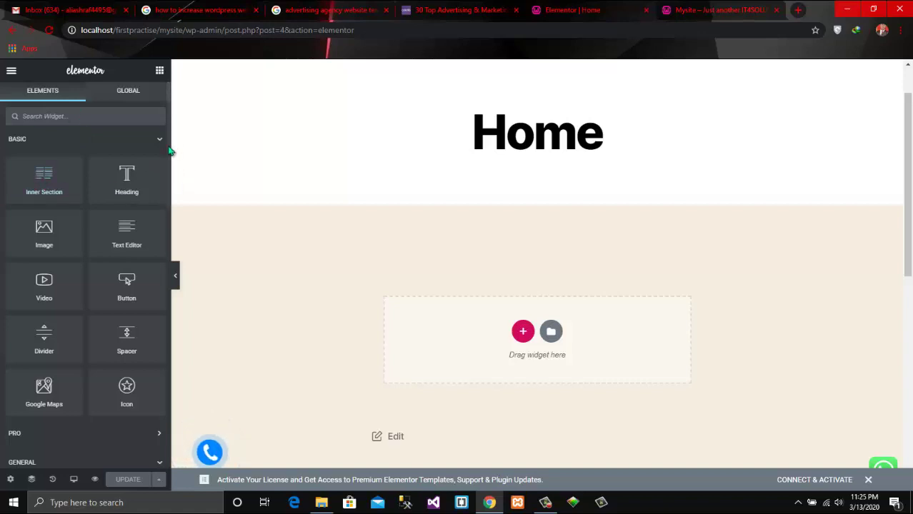
scroll(169, 153, down, 2)
drag(170, 153, 170, 218)
click(159, 219)
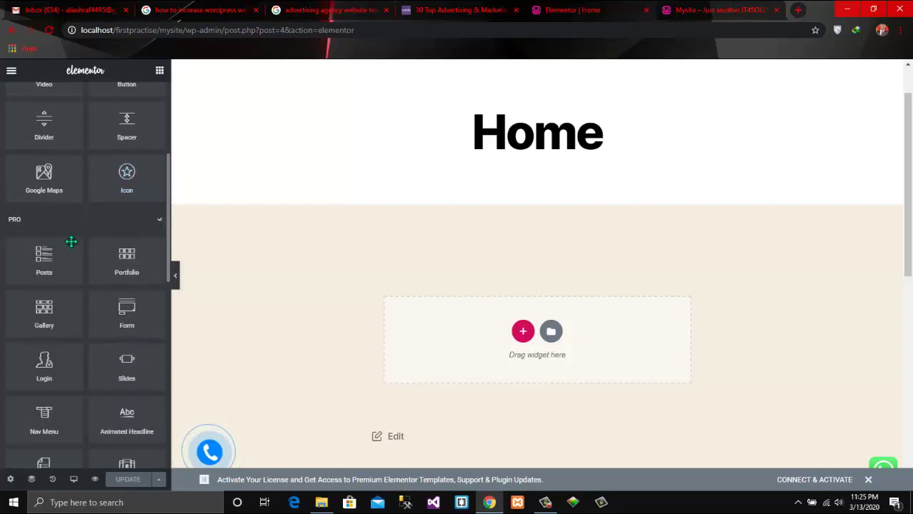
click(158, 225)
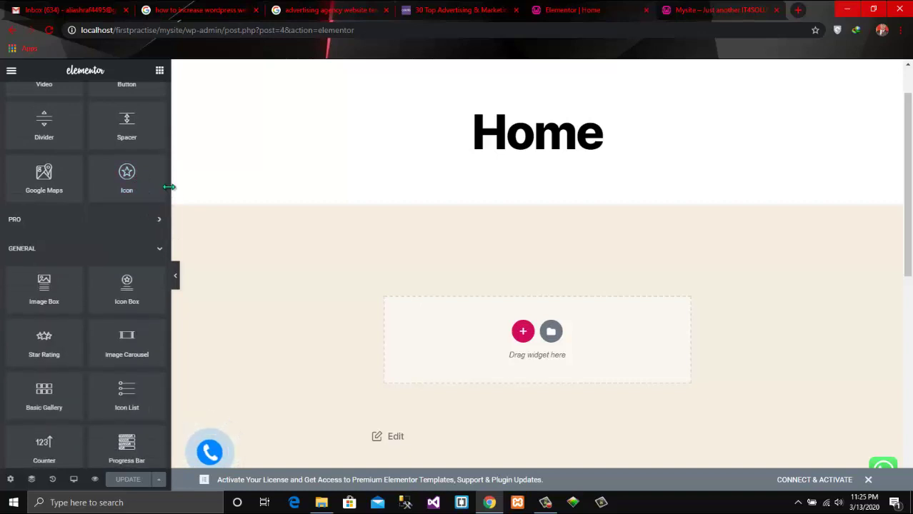
drag(170, 188, 163, 206)
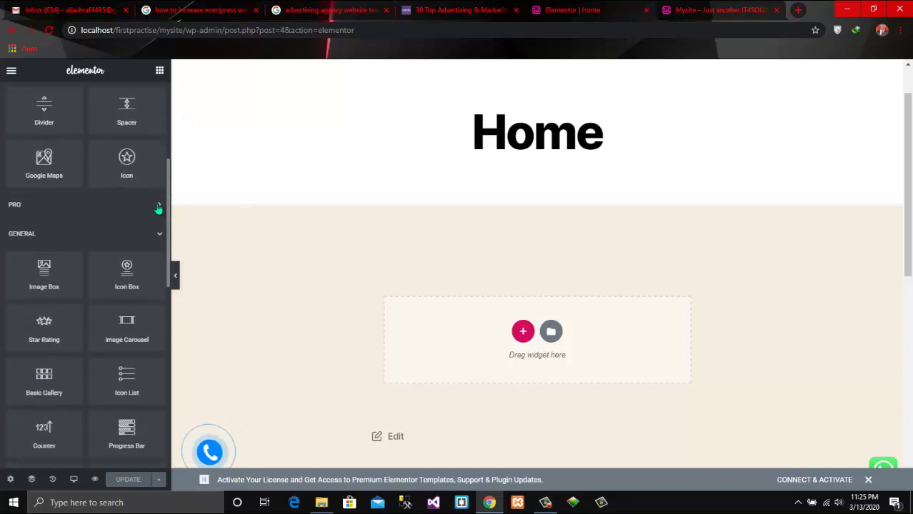
click(159, 208)
scroll(74, 243, down, 5)
scroll(91, 227, up, 10)
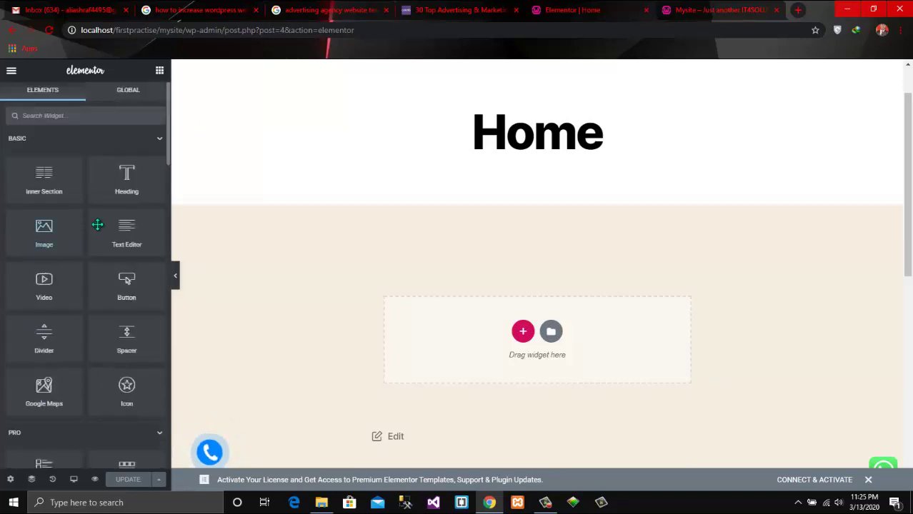
- Collapse the Pro widget category and keep the Basic category expanded
click(160, 140)
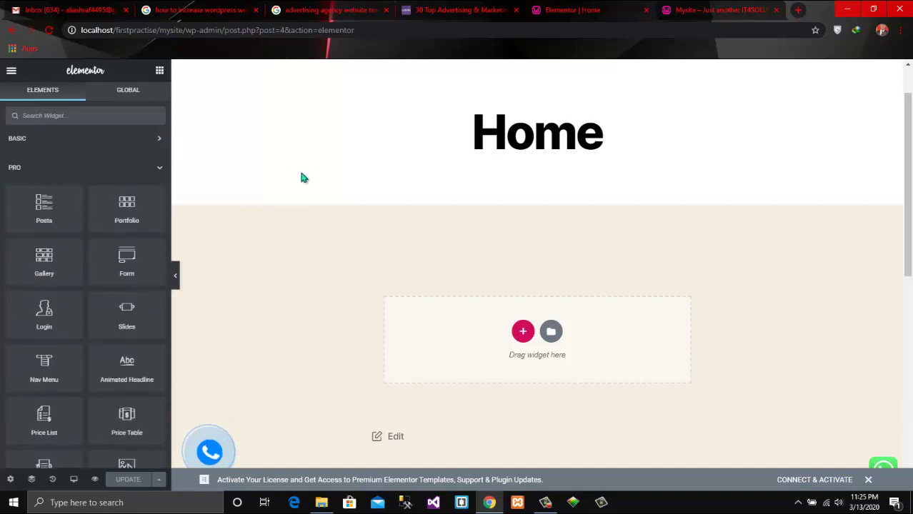
click(157, 168)
click(159, 140)
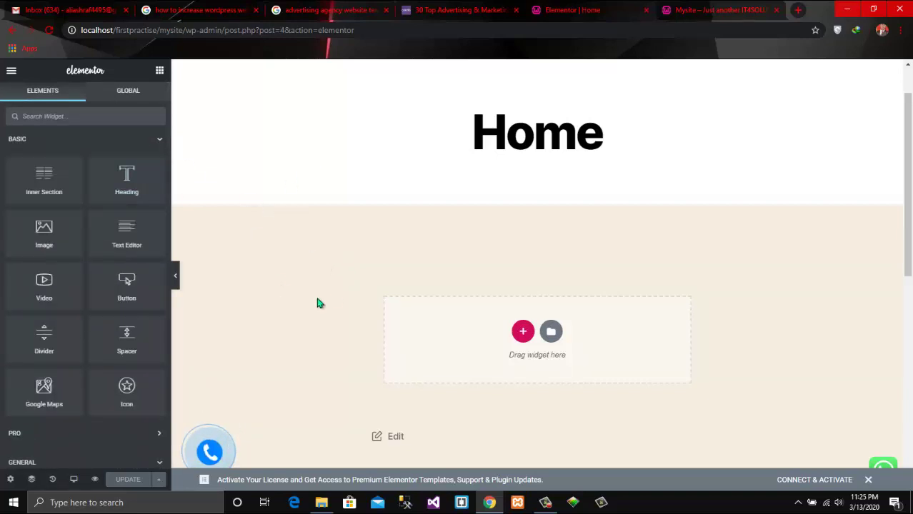
- Add a new section with the single-column structure to the Home page and bring up the widget list for its empty column
click(523, 332)
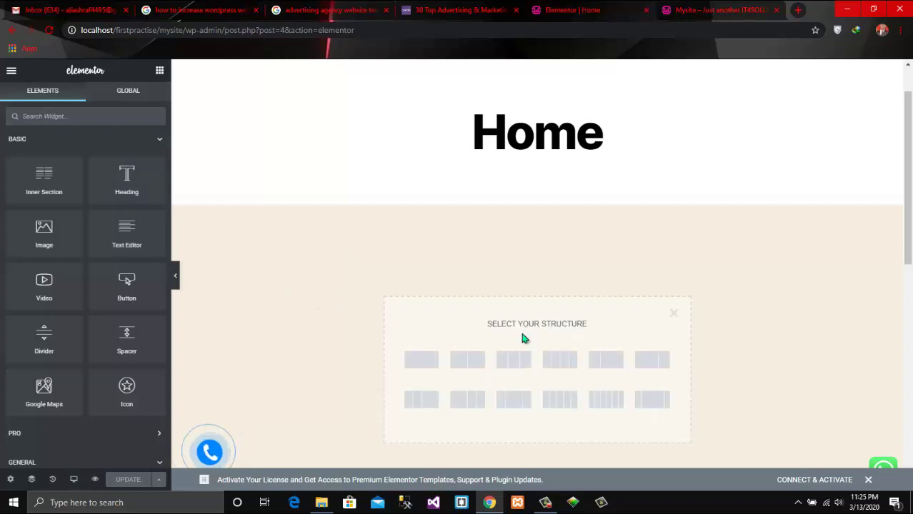
scroll(359, 346, down, 1)
scroll(383, 346, down, 1)
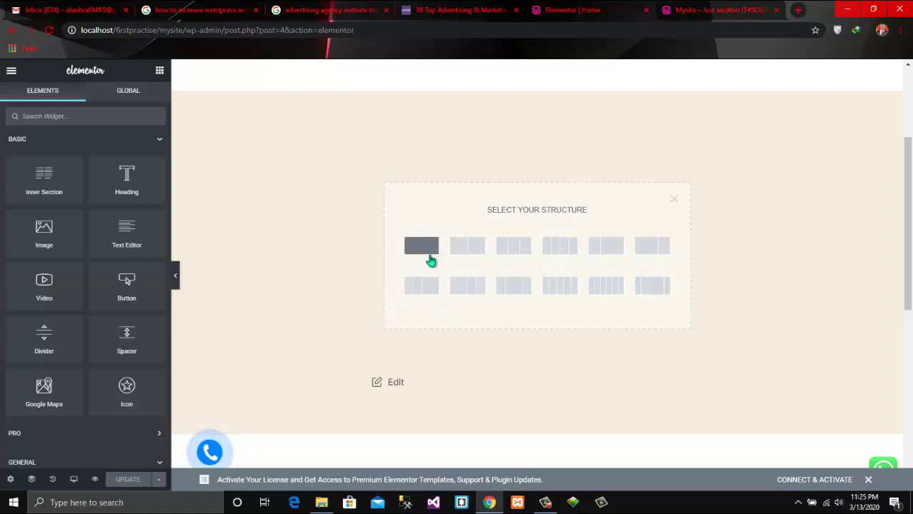
scroll(516, 258, up, 3)
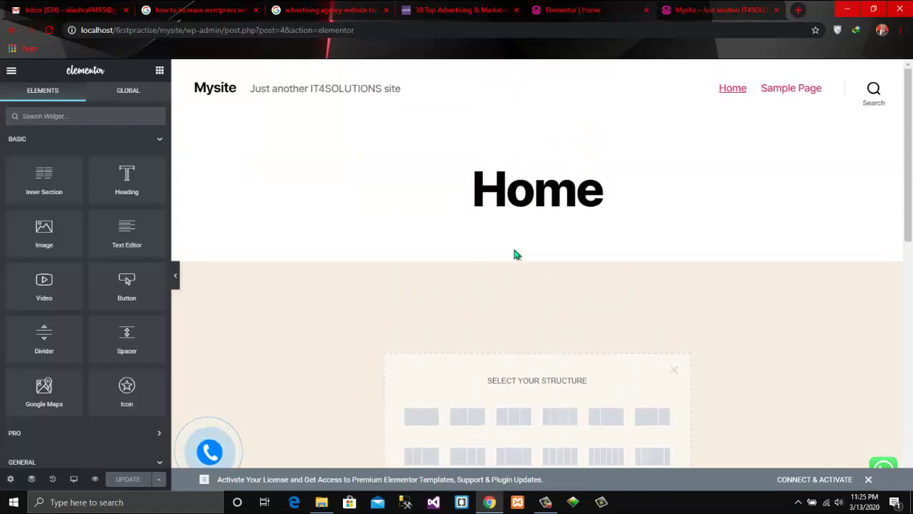
scroll(471, 233, down, 1)
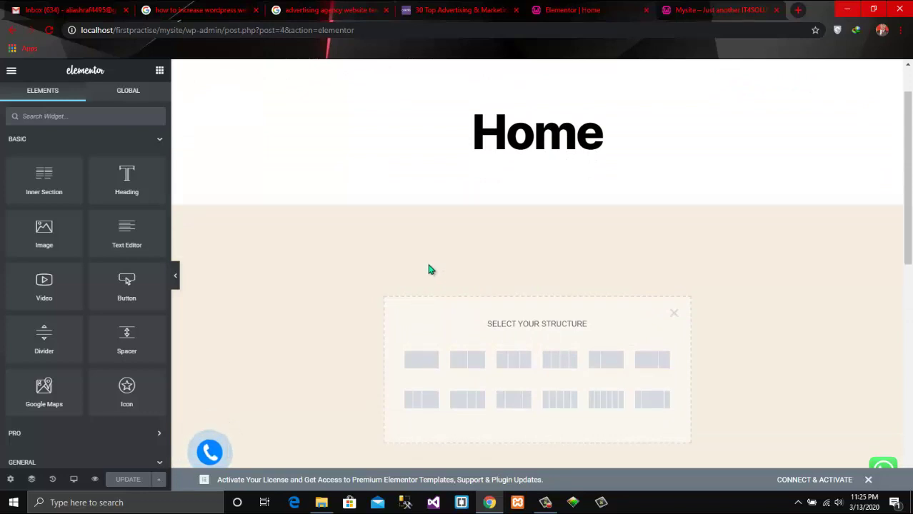
scroll(429, 269, down, 1)
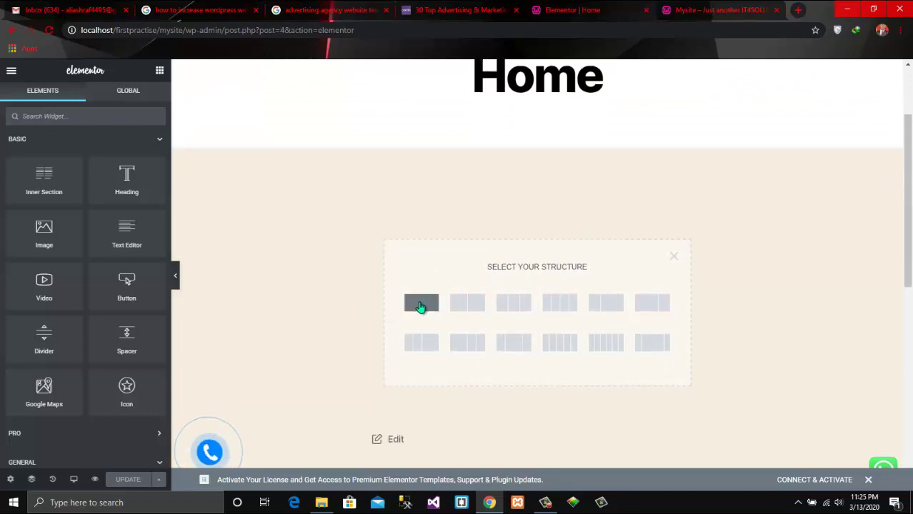
click(421, 306)
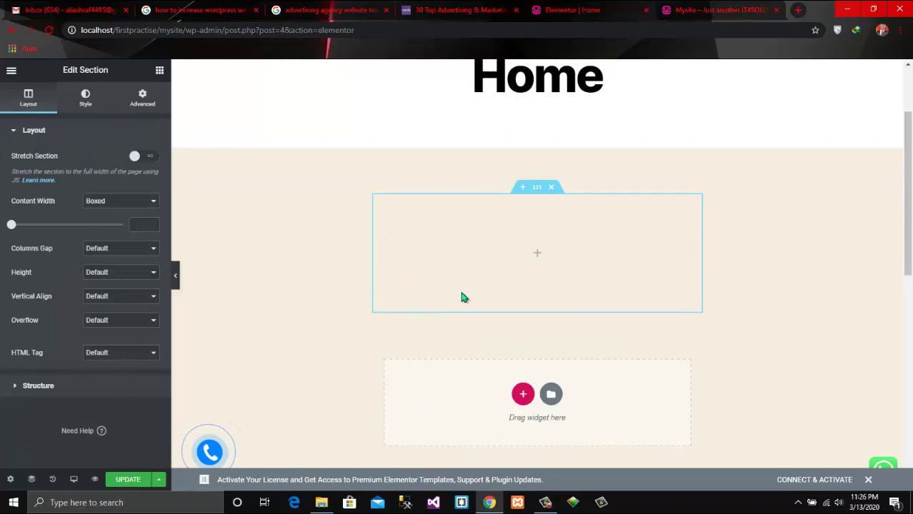
click(537, 256)
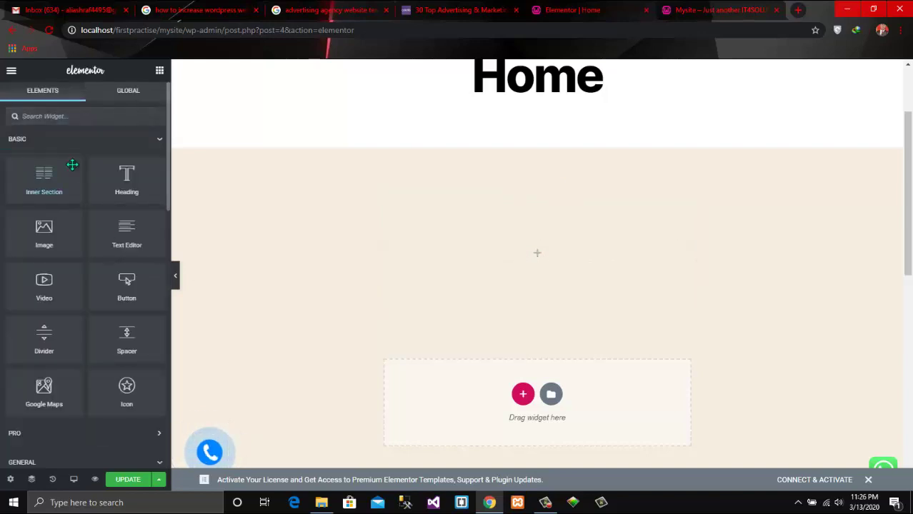
- Try placing an Image widget in the empty section, and undo the placement
scroll(67, 354, down, 4)
scroll(61, 321, up, 4)
drag(45, 230, 550, 258)
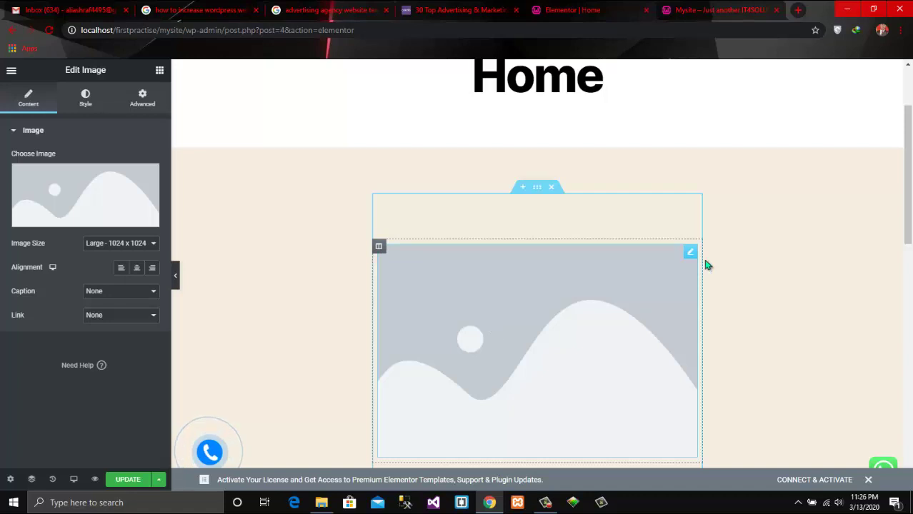
key(ctrl+z)
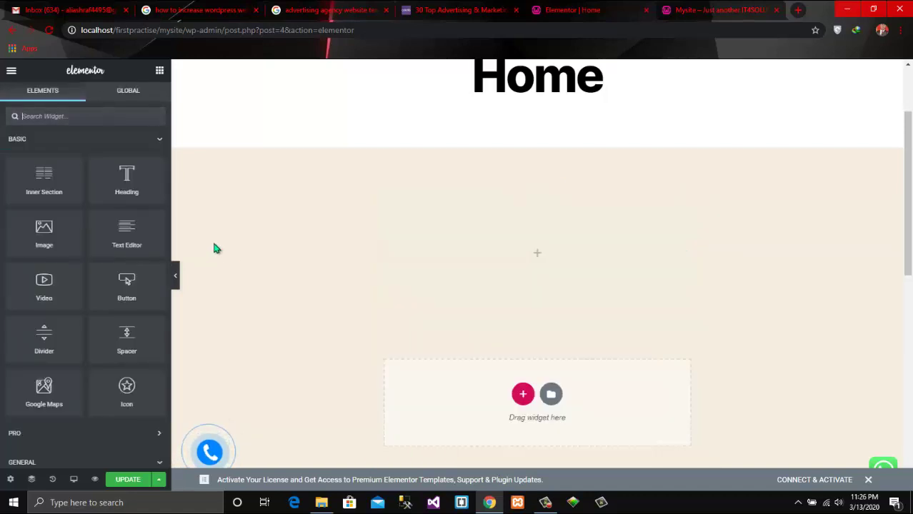
- Place an Image widget in the empty section and open the media library to choose its image
drag(44, 230, 542, 250)
scroll(402, 261, down, 1)
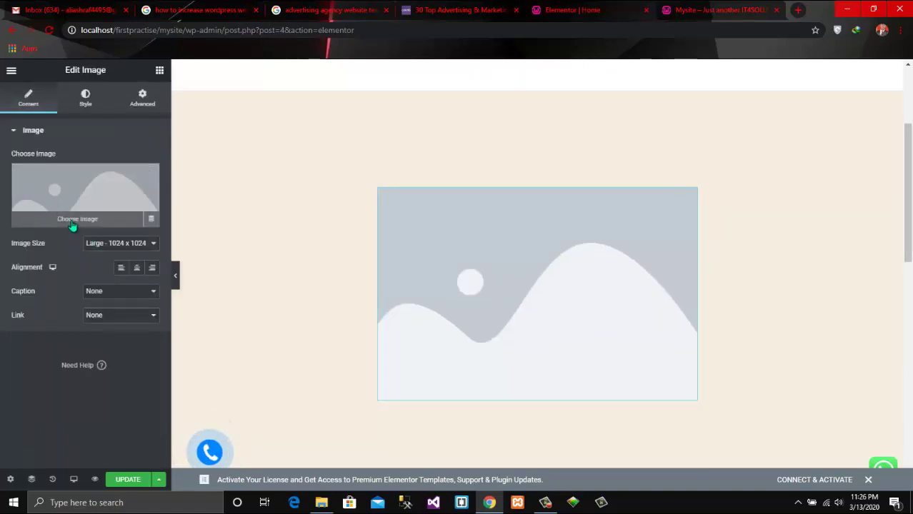
click(75, 223)
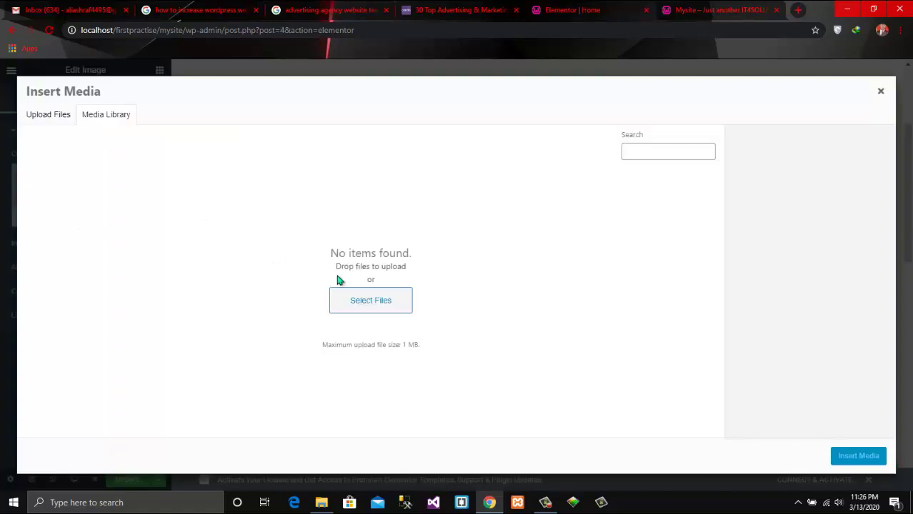
- Upload the burger picture HCBR3723 from the Desktop folder and insert it into the Image widget
click(57, 117)
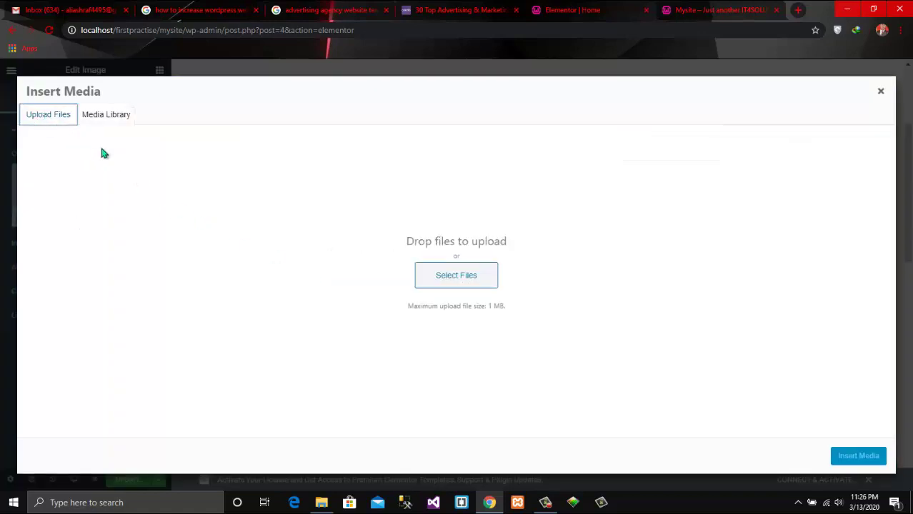
click(445, 277)
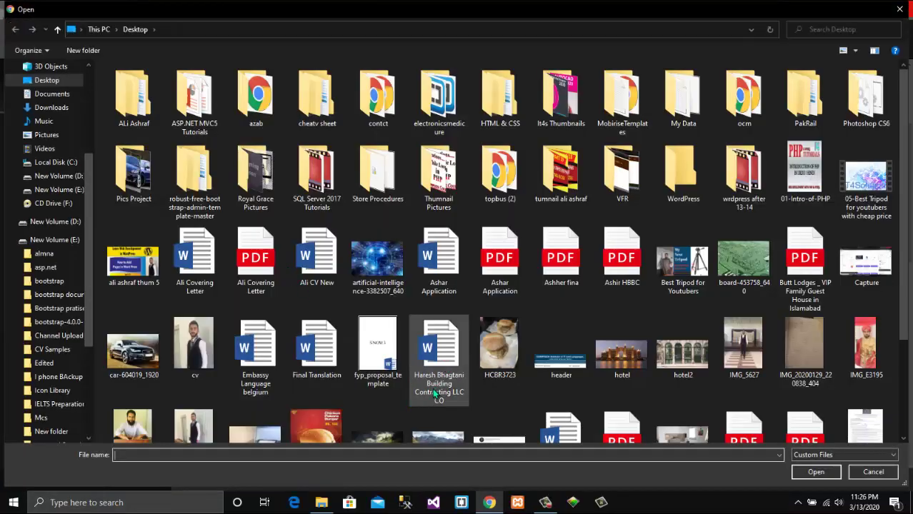
scroll(433, 385, down, 2)
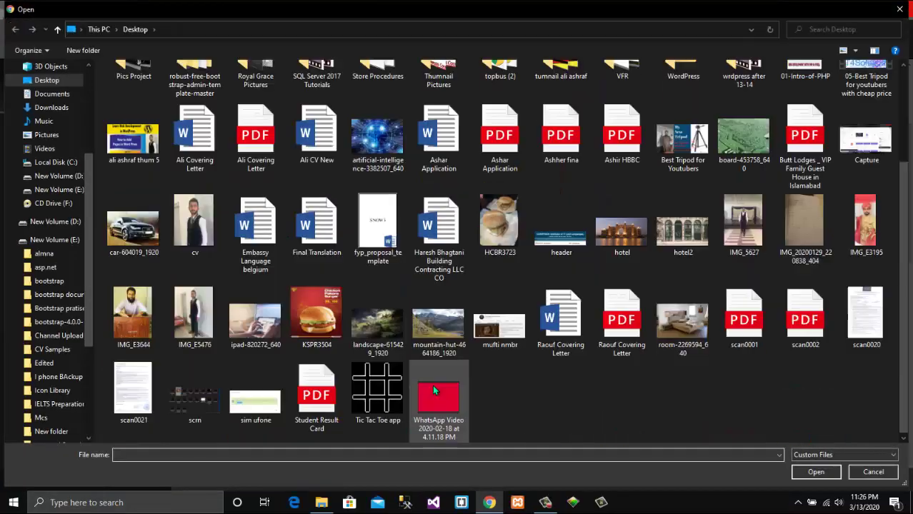
click(495, 222)
click(815, 473)
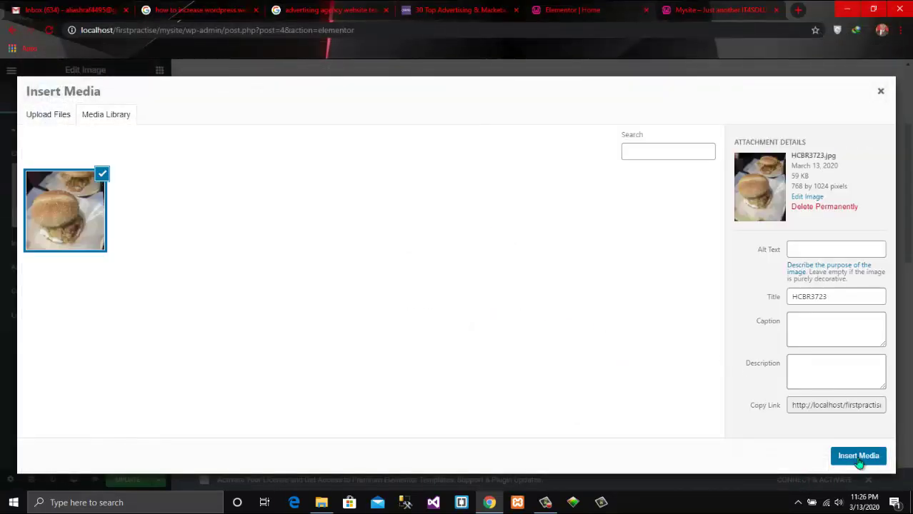
click(859, 456)
scroll(581, 322, down, 3)
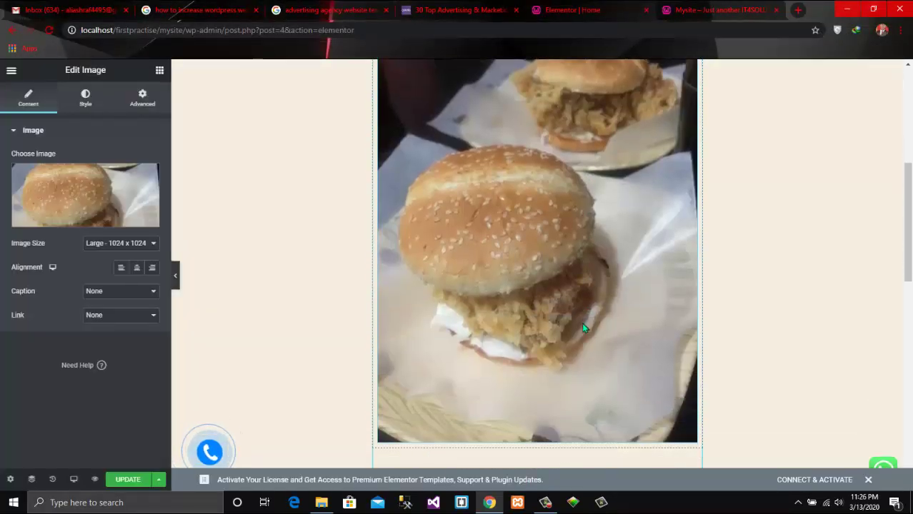
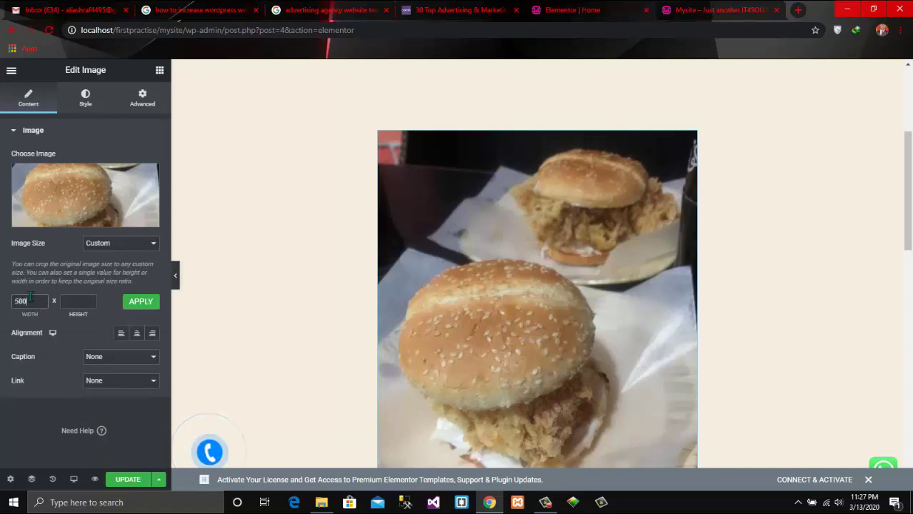
- Try a custom size of 500 x 500 on the burger image
click(70, 301)
text(500)
click(140, 302)
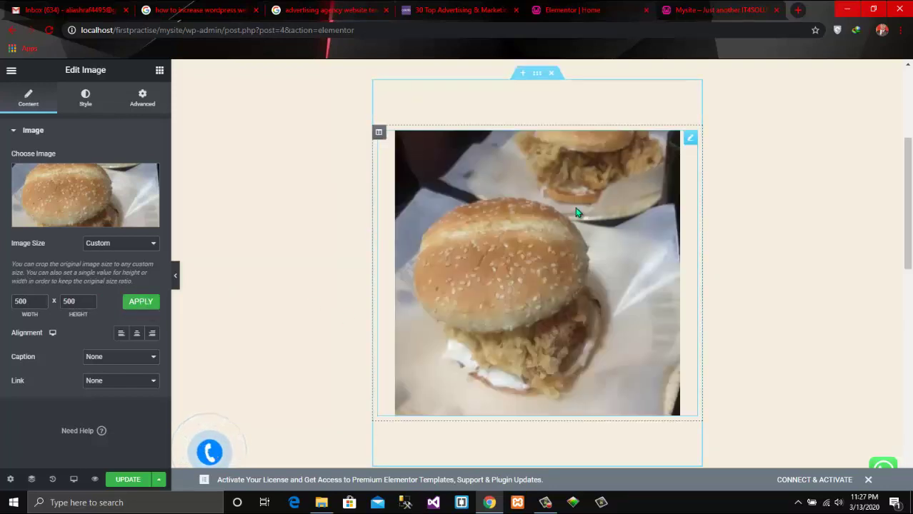
- Set the burger image's size to Large - 1024 x 1024 and its styling width to 70%
click(138, 245)
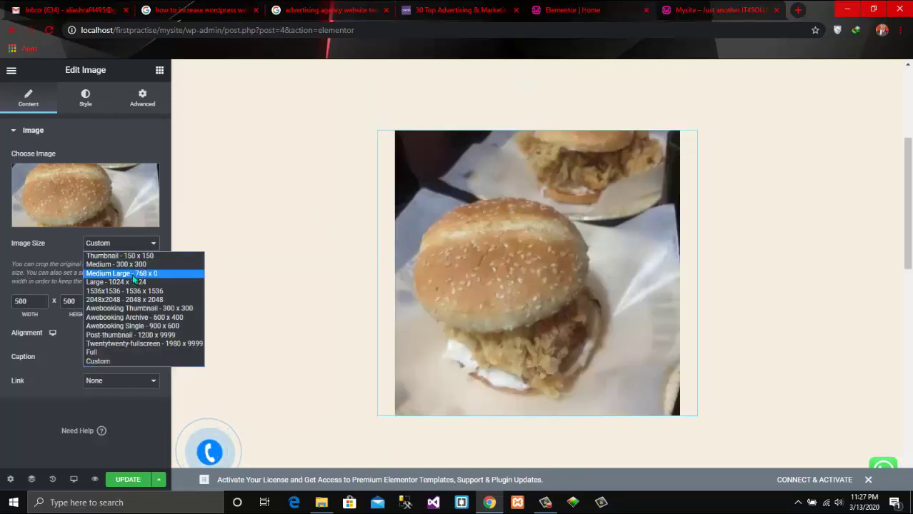
click(131, 283)
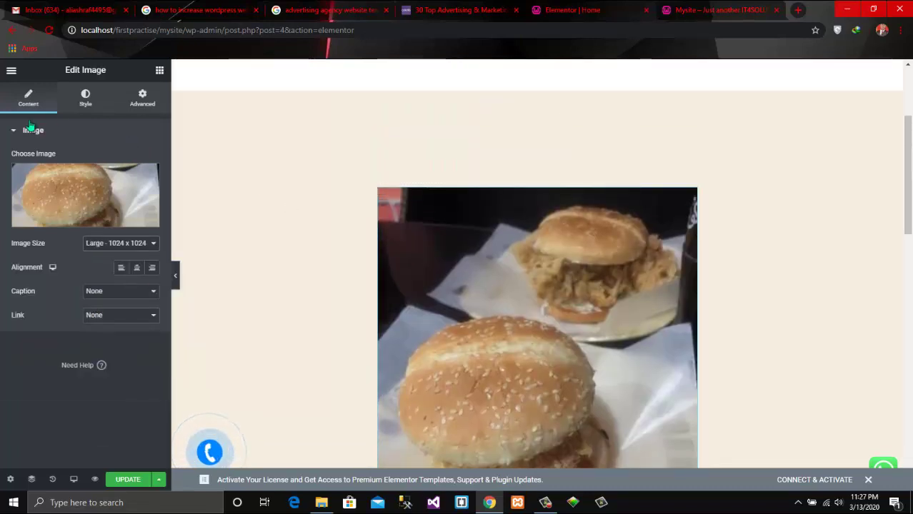
click(80, 104)
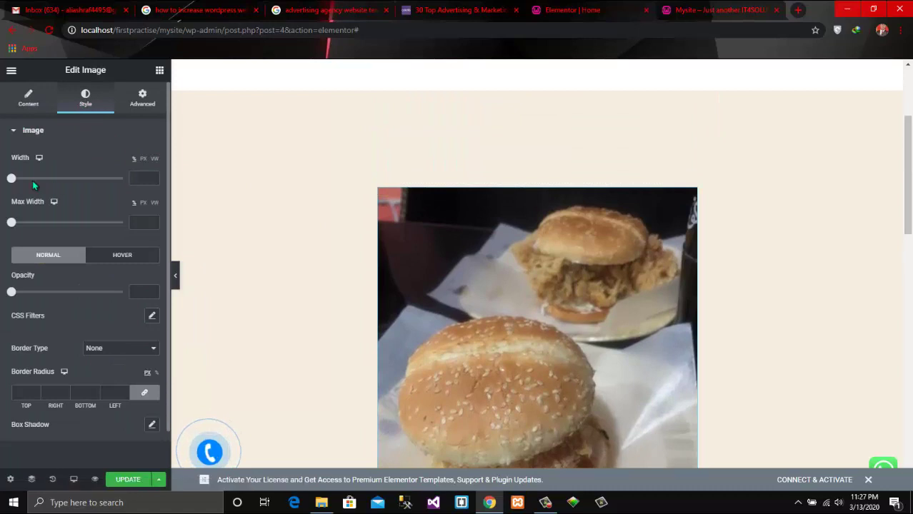
mouse_move(13, 179)
mouse_down()
mouse_move(110, 177)
mouse_move(10, 179)
mouse_up()
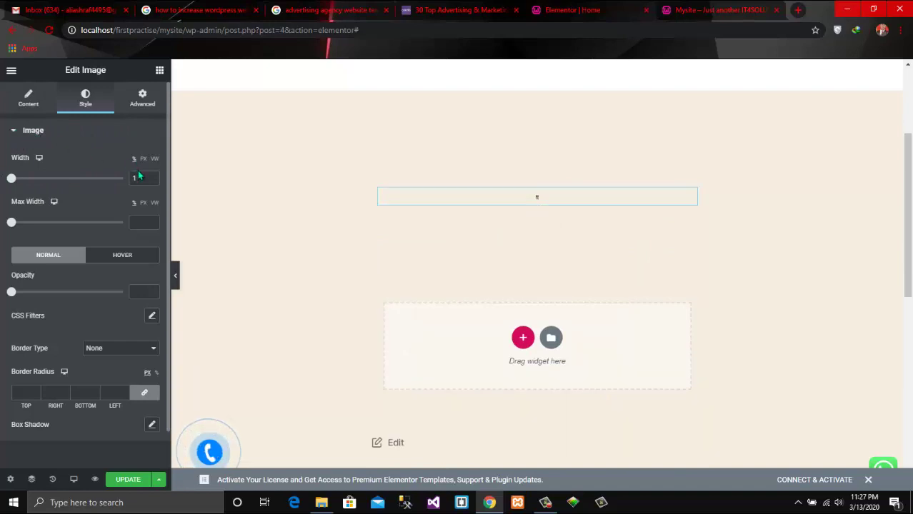
drag(11, 179, 93, 171)
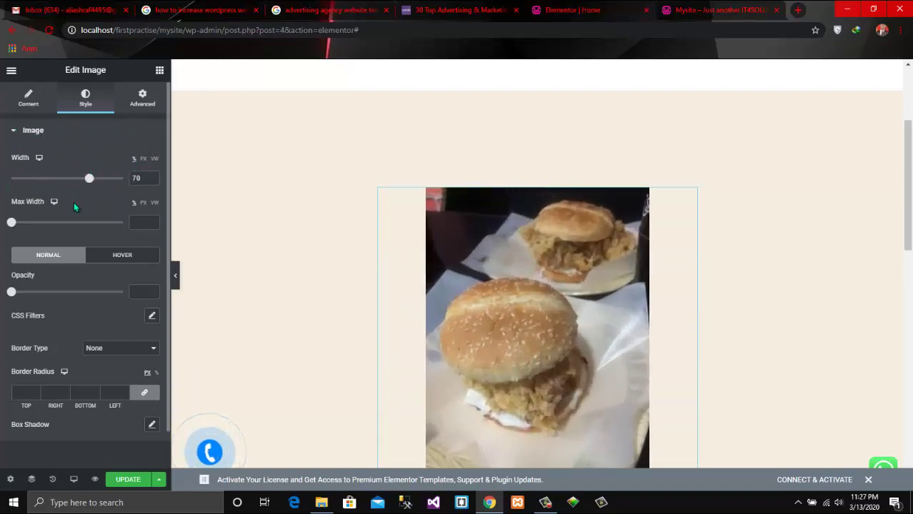
scroll(72, 209, down, 1)
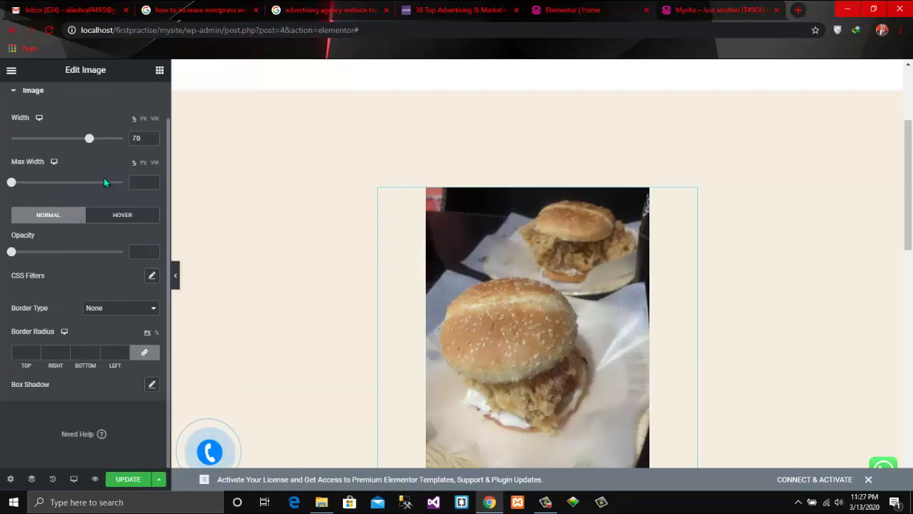
scroll(91, 216, up, 1)
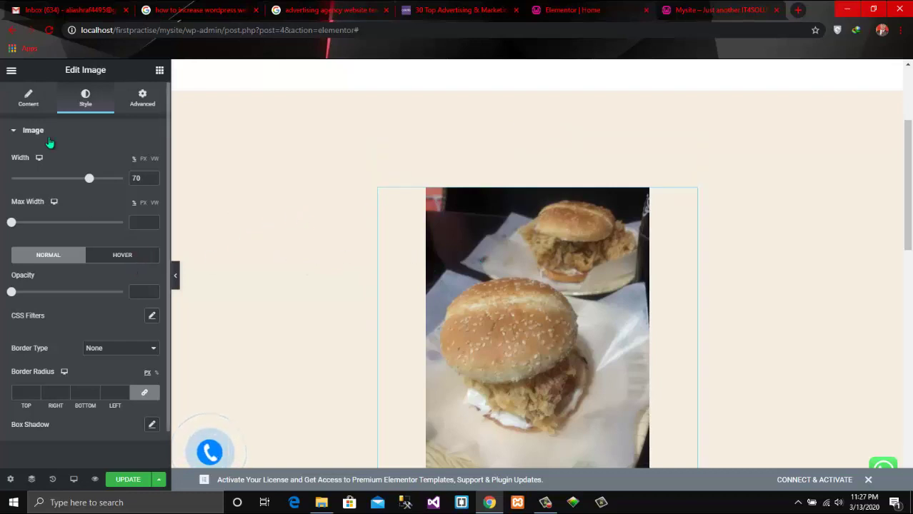
- Examine the burger image's hover style options, including its CSS filters
click(118, 257)
scroll(116, 252, down, 1)
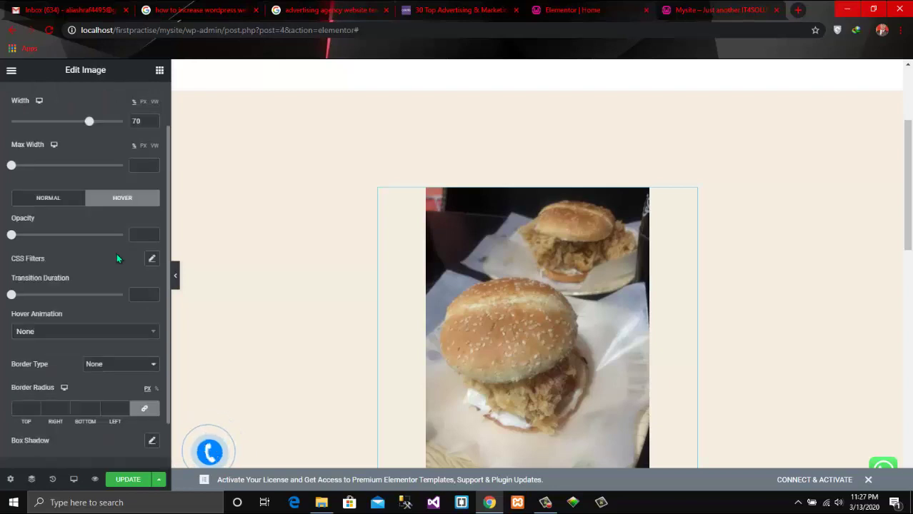
scroll(132, 316, down, 1)
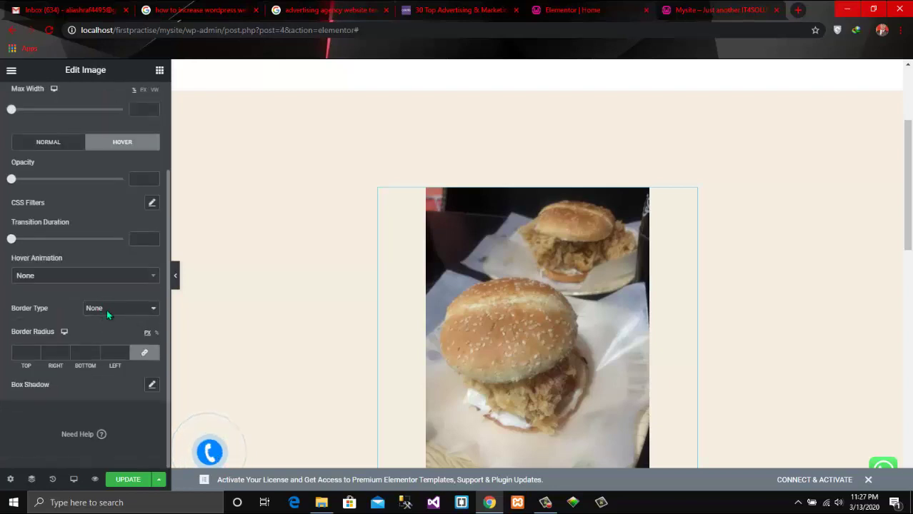
scroll(98, 268, up, 1)
click(152, 261)
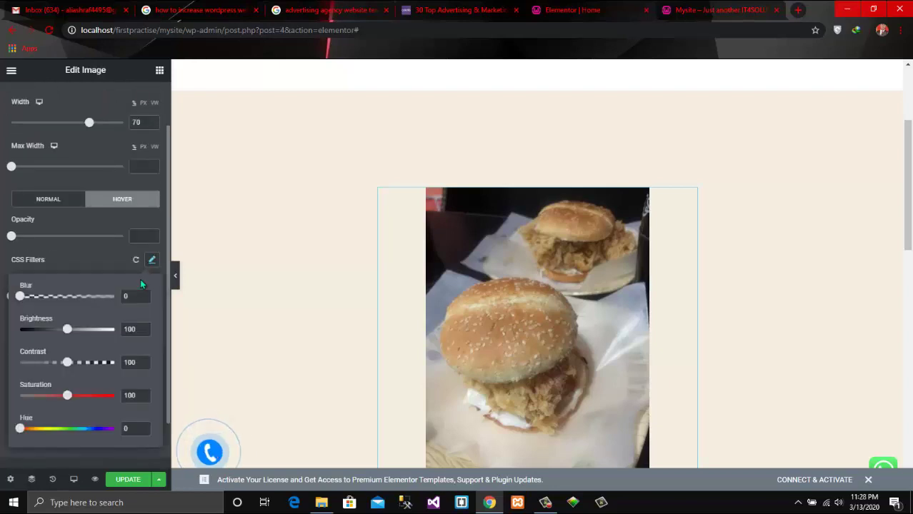
click(240, 293)
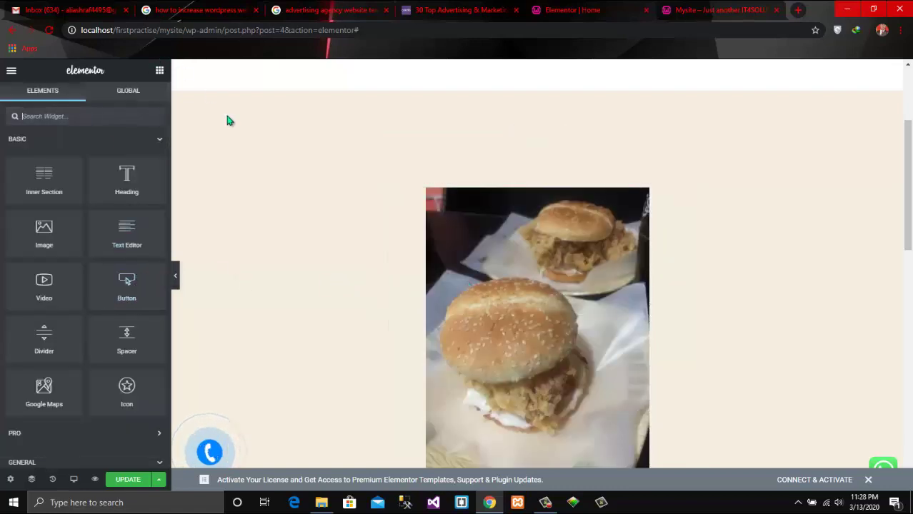
- Reopen the burger image's style settings and set its hover opacity to 0.86
click(689, 196)
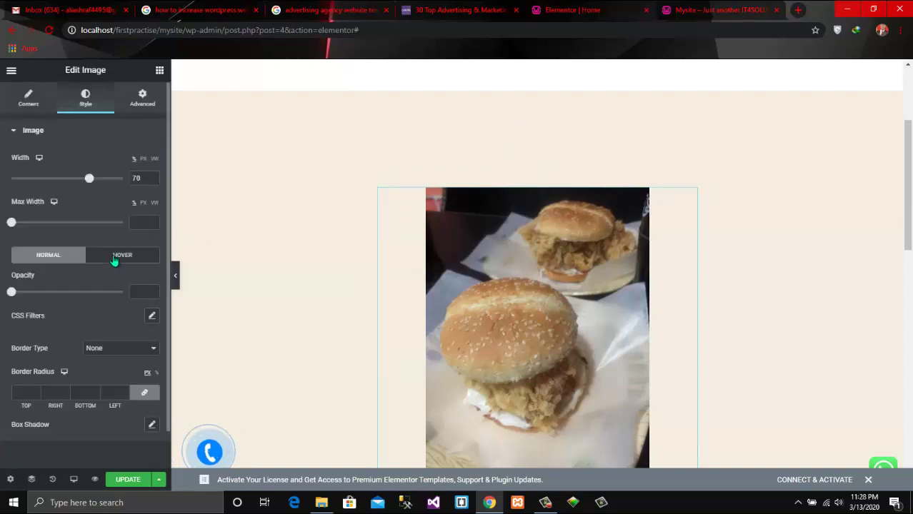
click(114, 258)
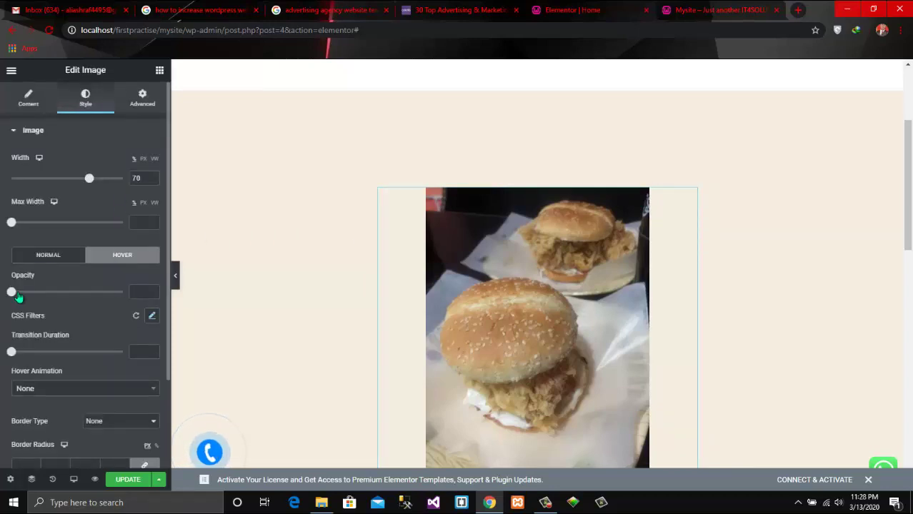
drag(12, 295, 88, 294)
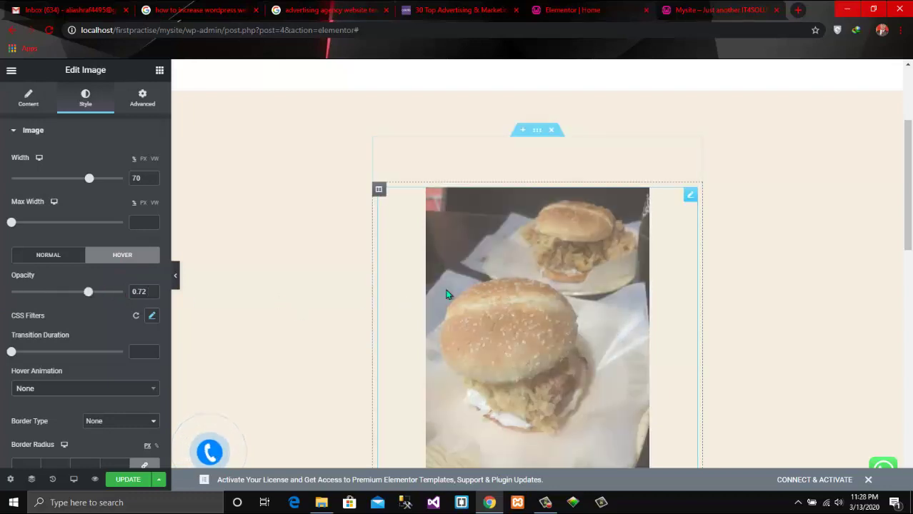
drag(87, 293, 106, 293)
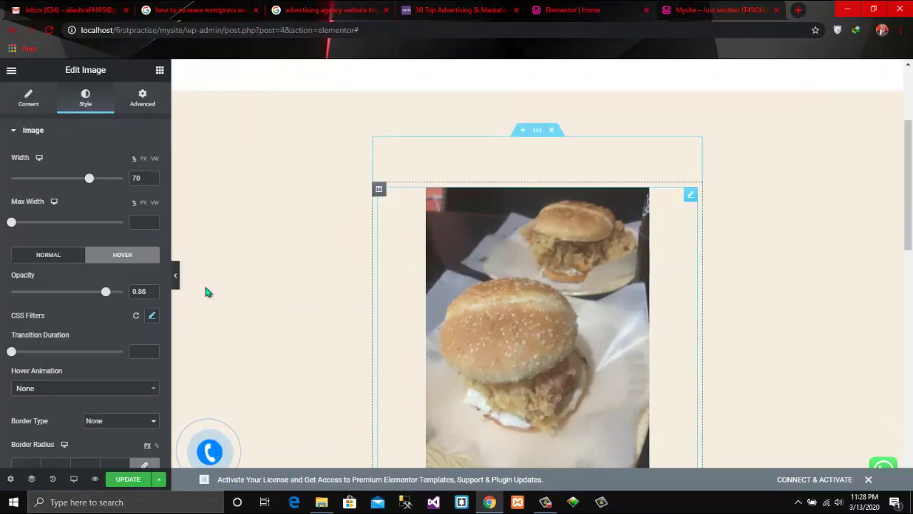
- Give the burger image the Bounce In hover animation and preview the effect on the page
scroll(214, 291, down, 1)
scroll(224, 294, down, 1)
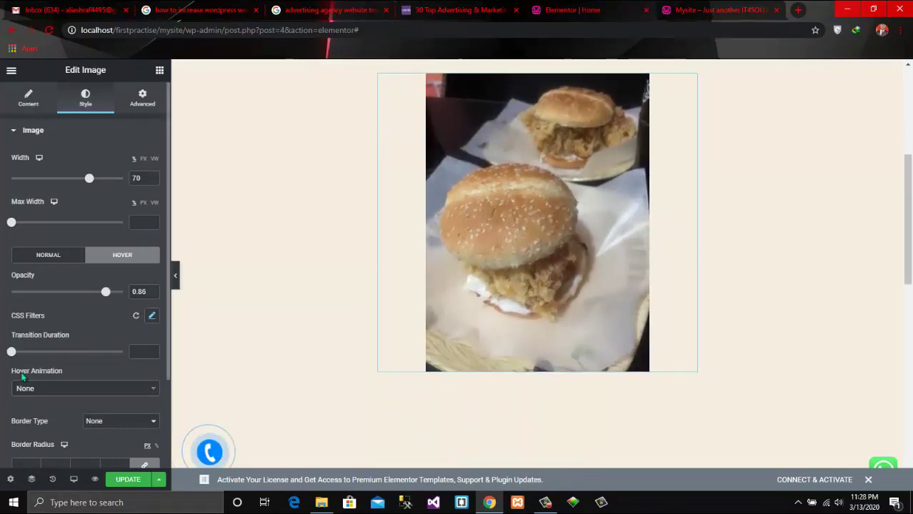
click(59, 388)
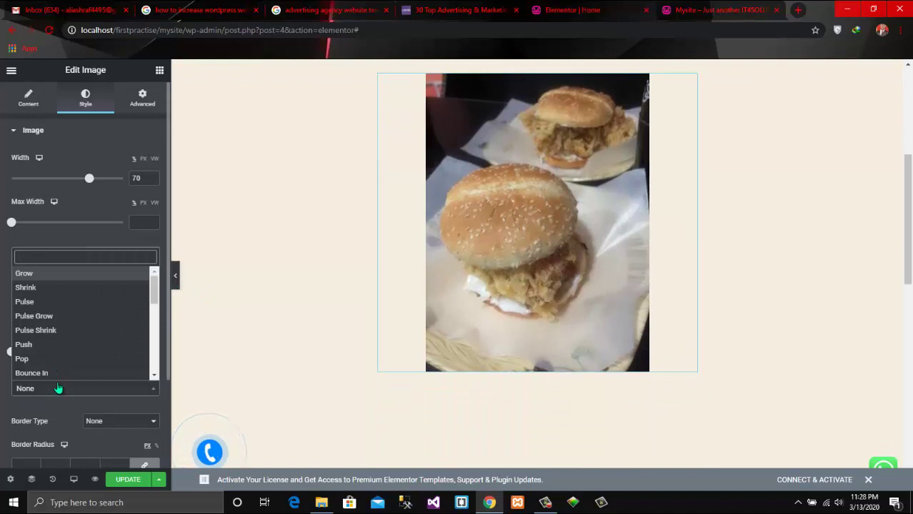
click(32, 373)
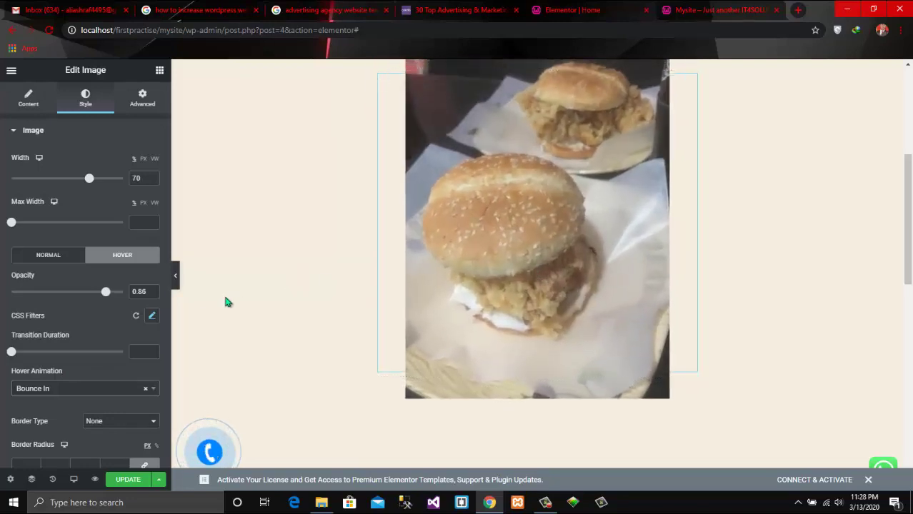
click(114, 388)
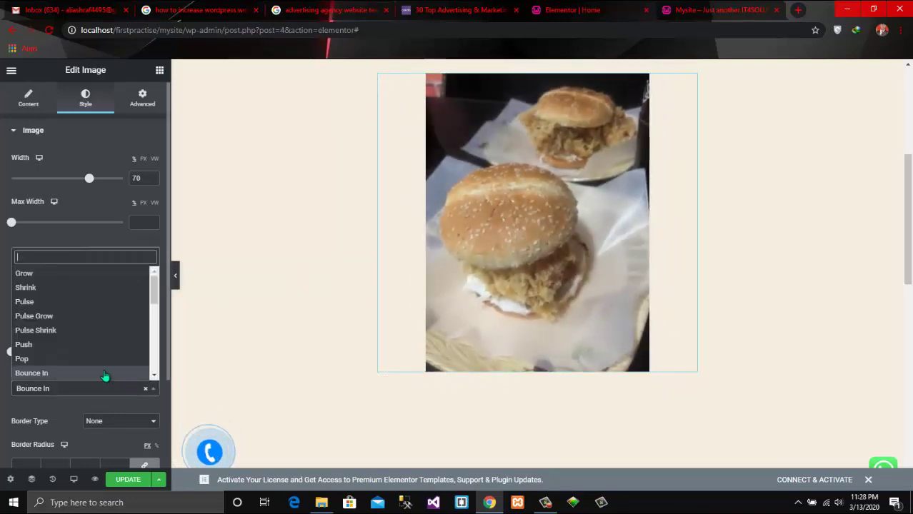
click(247, 321)
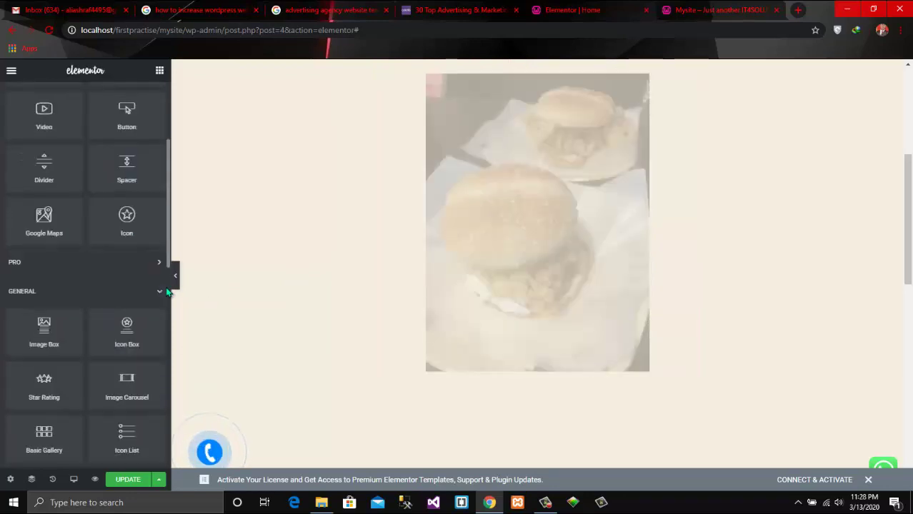
scroll(272, 285, up, 4)
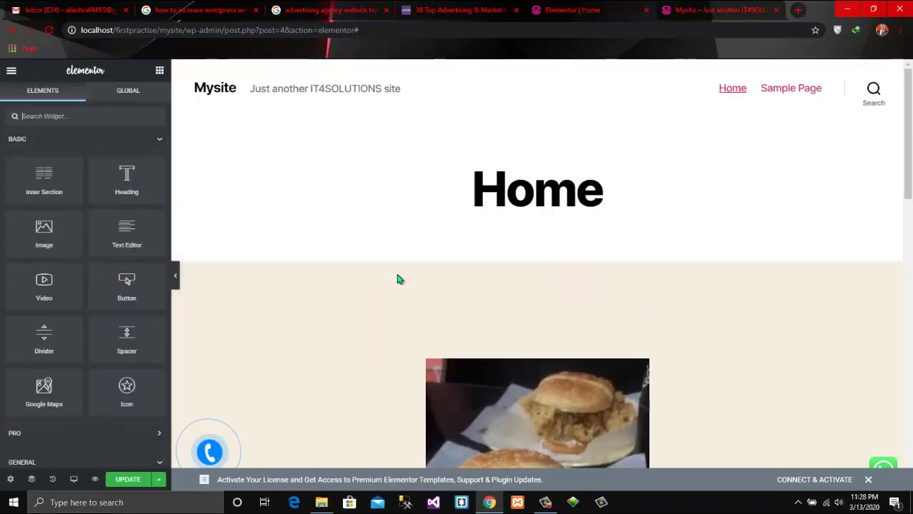
scroll(386, 276, down, 6)
scroll(380, 268, up, 3)
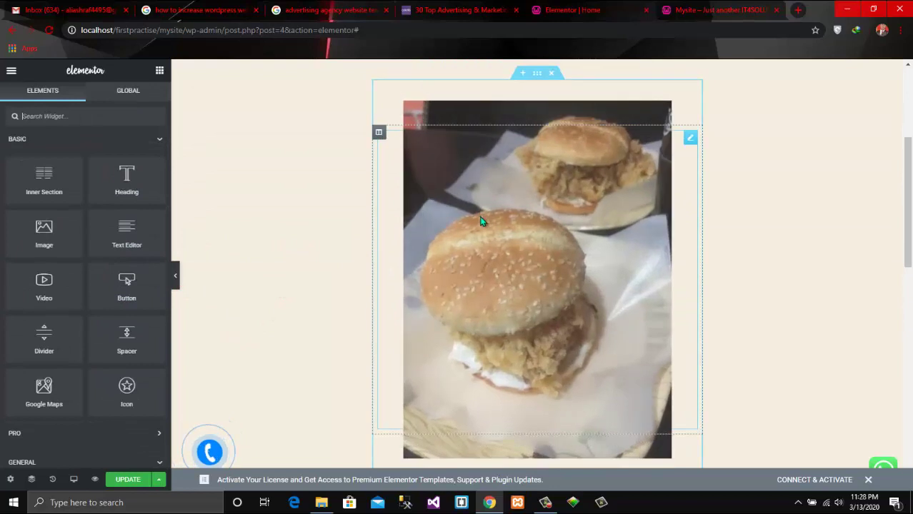
scroll(261, 223, down, 3)
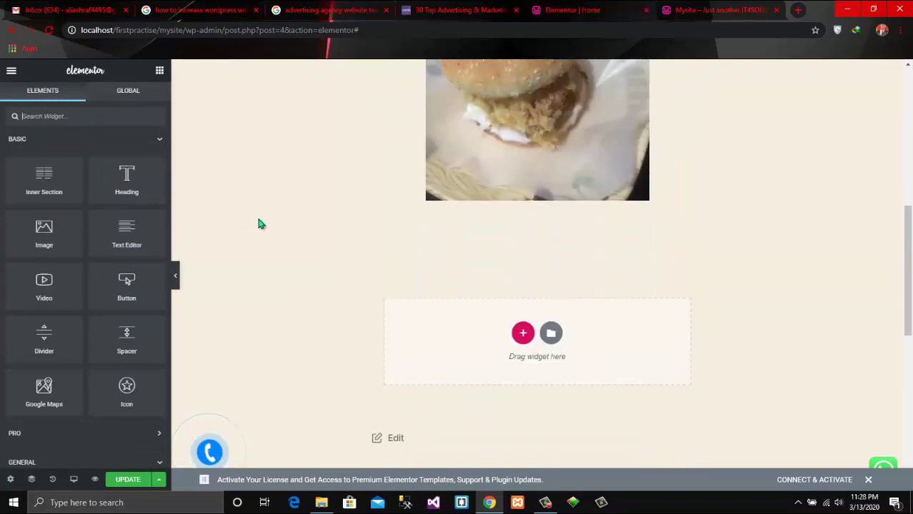
- Add a new section with three equal columns below the burger image
click(523, 346)
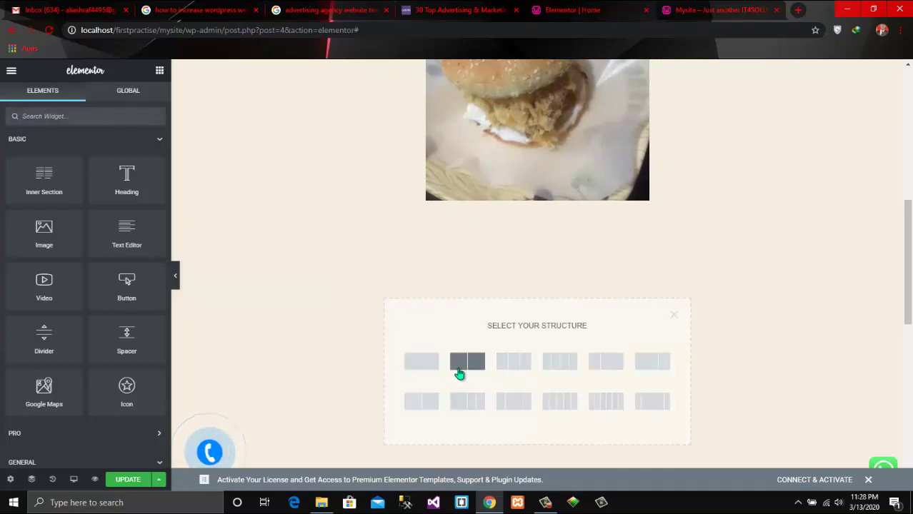
click(514, 363)
scroll(302, 279, down, 2)
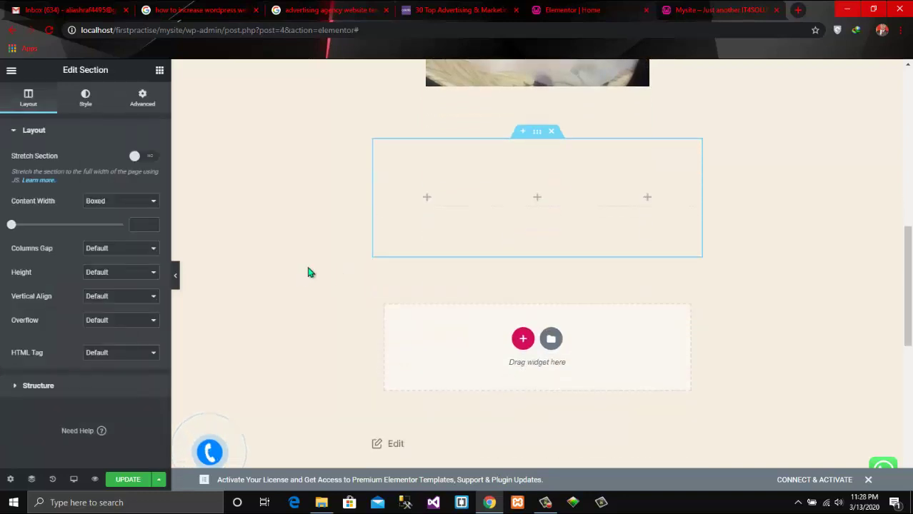
scroll(303, 277, up, 1)
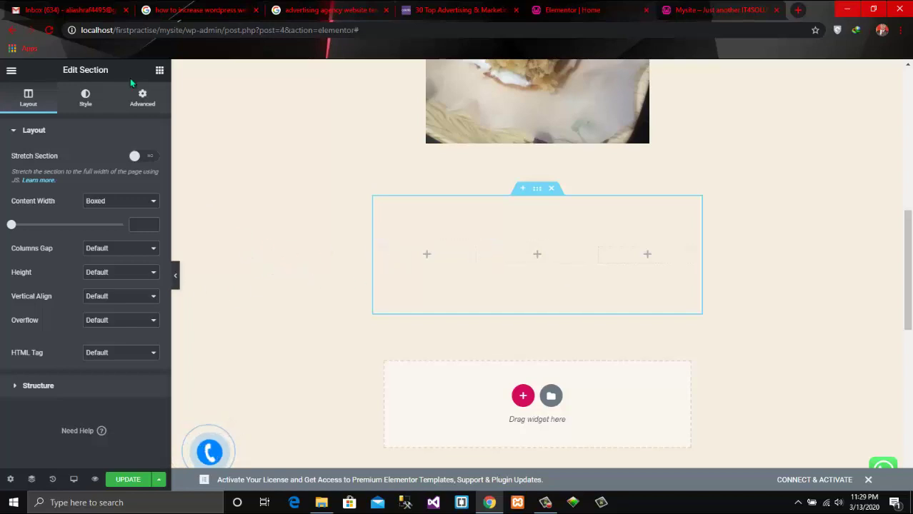
- Place a Heading widget in the first column of the three-column section and set its title to "My Heading"
click(158, 71)
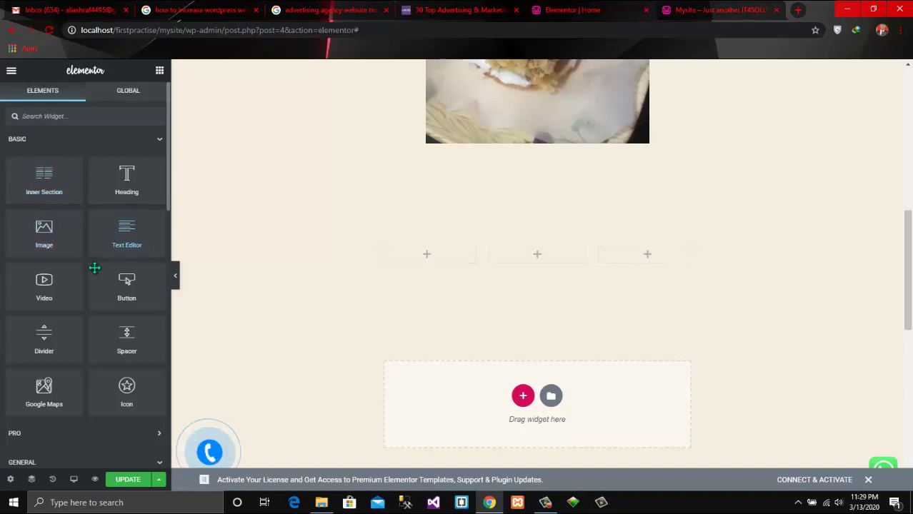
drag(129, 185, 432, 251)
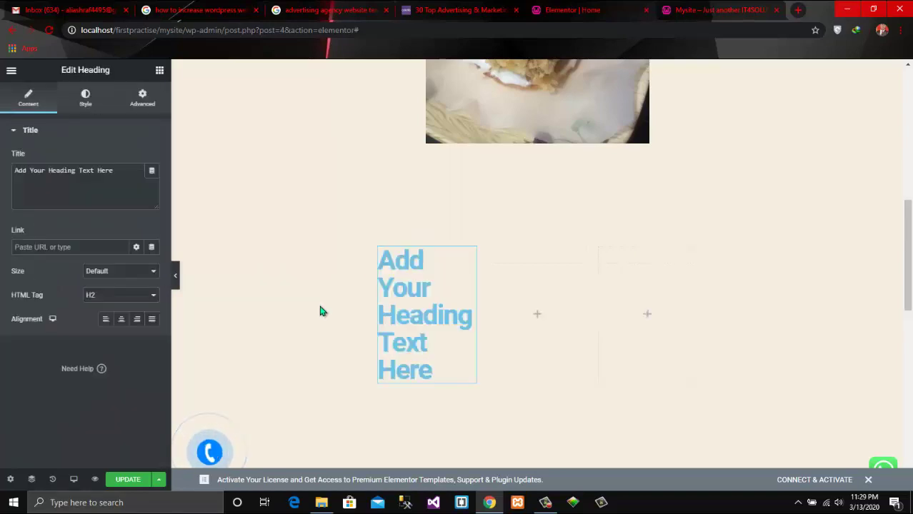
triple_click(52, 167)
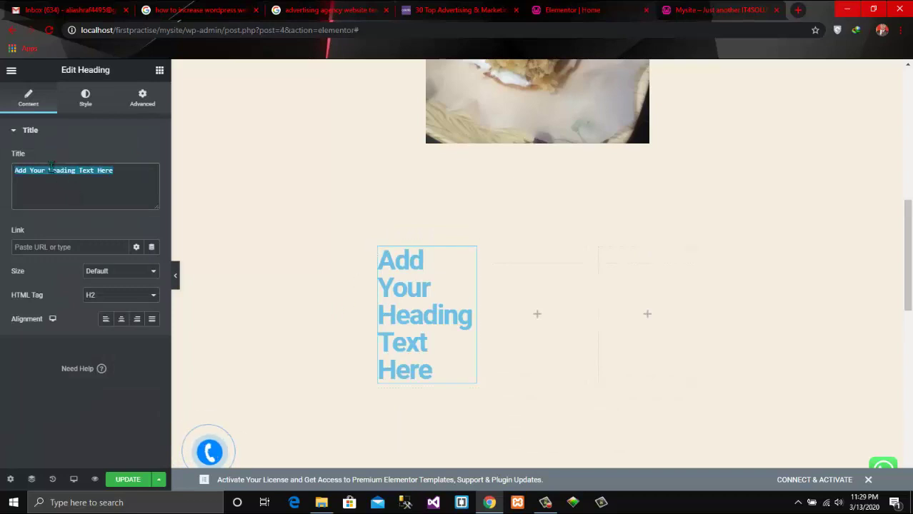
text(MY HEadi)
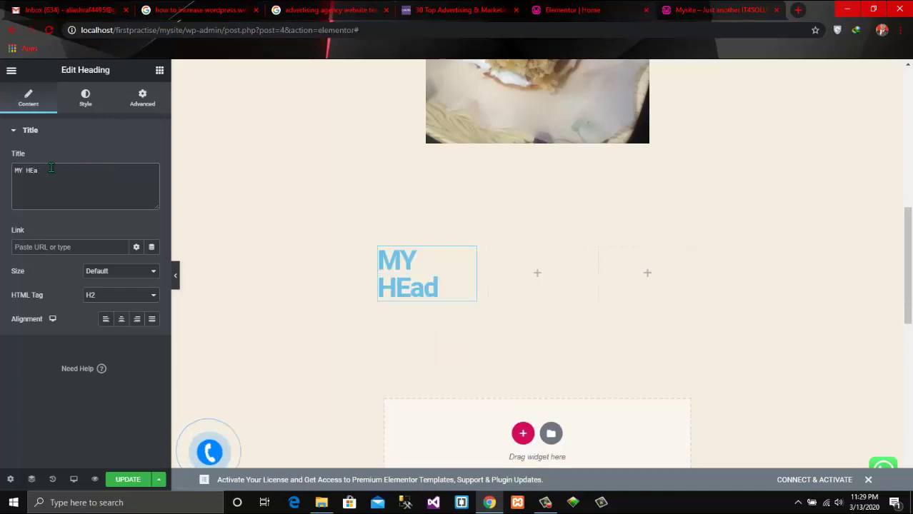
key(BackSpace)
key(BackSpace)
key(BackSpace)
key(BackSpace)
key(BackSpace)
text(y Heading)
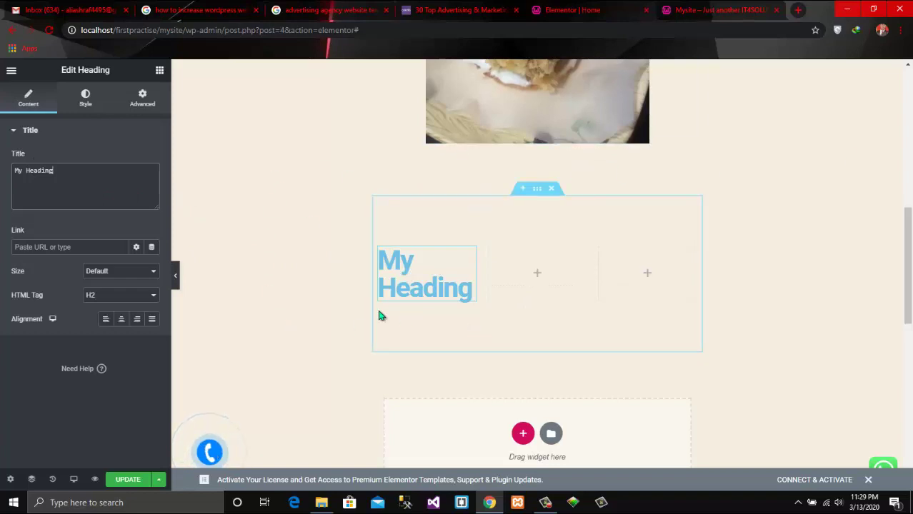
- Hide the editor panel and review the Home page's image and heading sections at full width
scroll(425, 318, up, 1)
scroll(416, 313, up, 2)
scroll(414, 308, down, 4)
click(176, 280)
scroll(210, 284, up, 5)
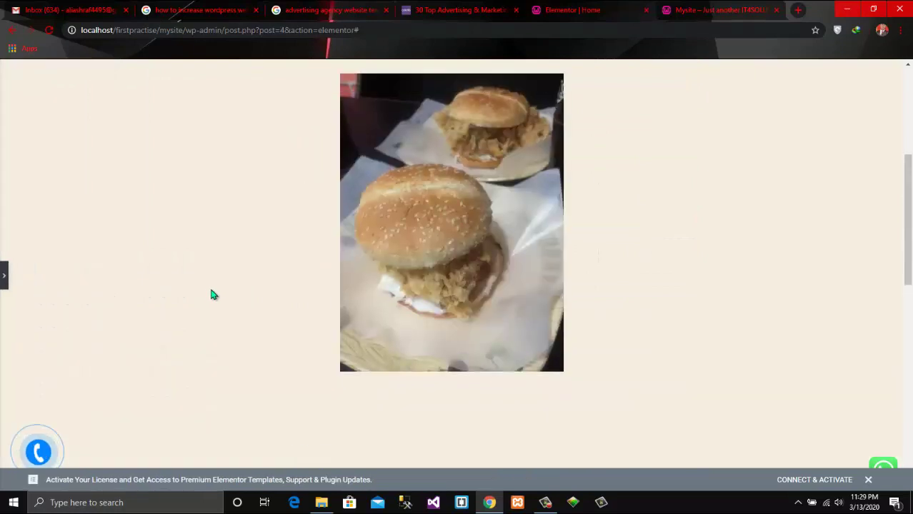
scroll(205, 279, down, 3)
scroll(572, 314, down, 1)
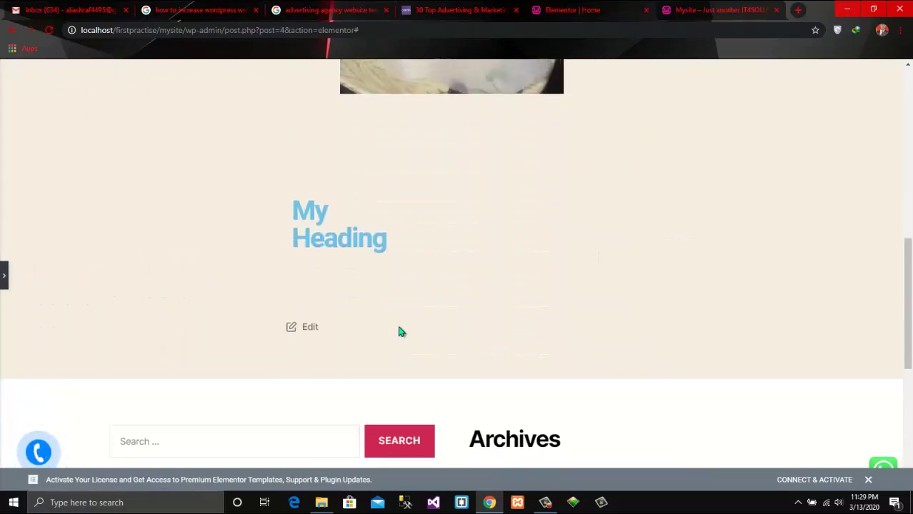
scroll(400, 329, up, 9)
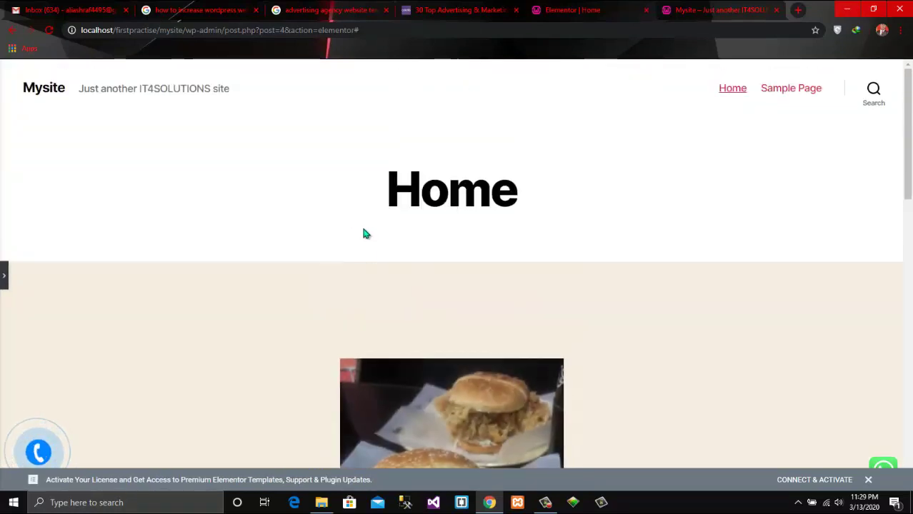
- Review the Home page from its title down to the heading section at full width, and restore the editor panel
scroll(286, 227, down, 4)
scroll(247, 229, down, 5)
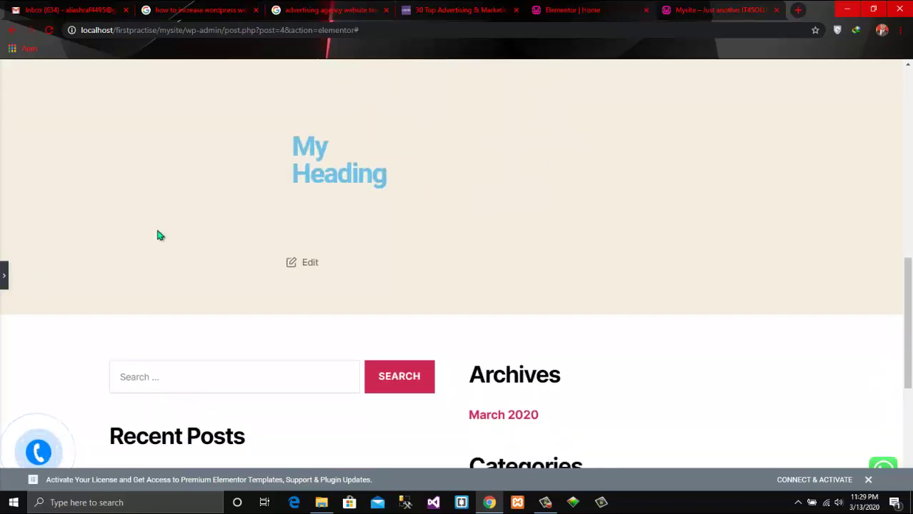
scroll(157, 232, up, 9)
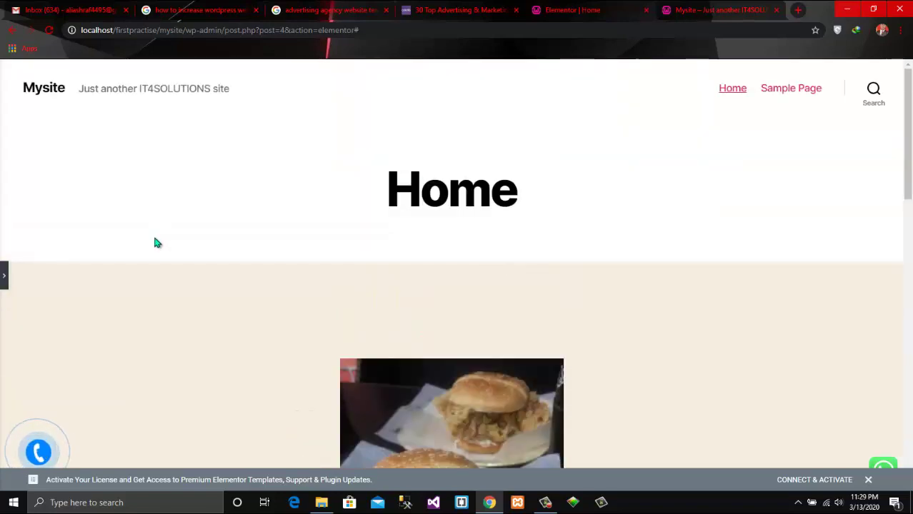
scroll(155, 237, down, 9)
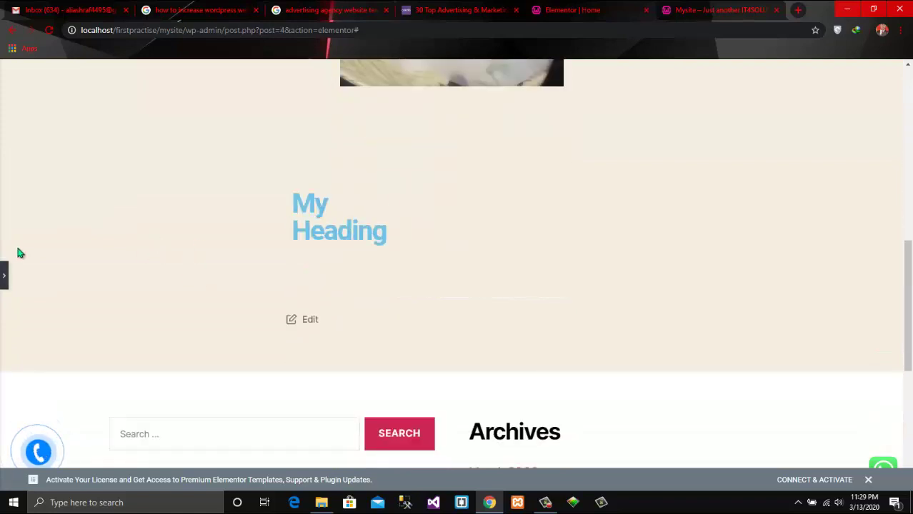
click(4, 275)
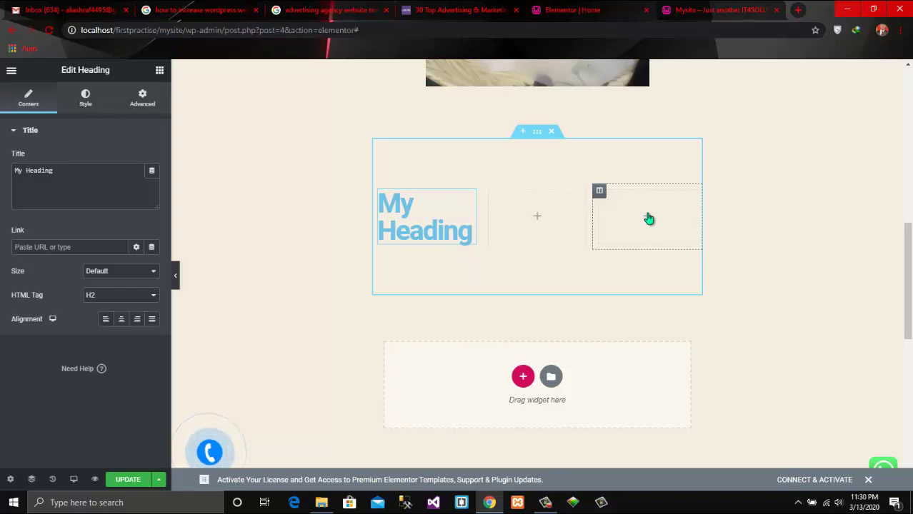
- Open the My Heading widget for editing and set its HTML tag to H5
double_click(410, 230)
click(291, 230)
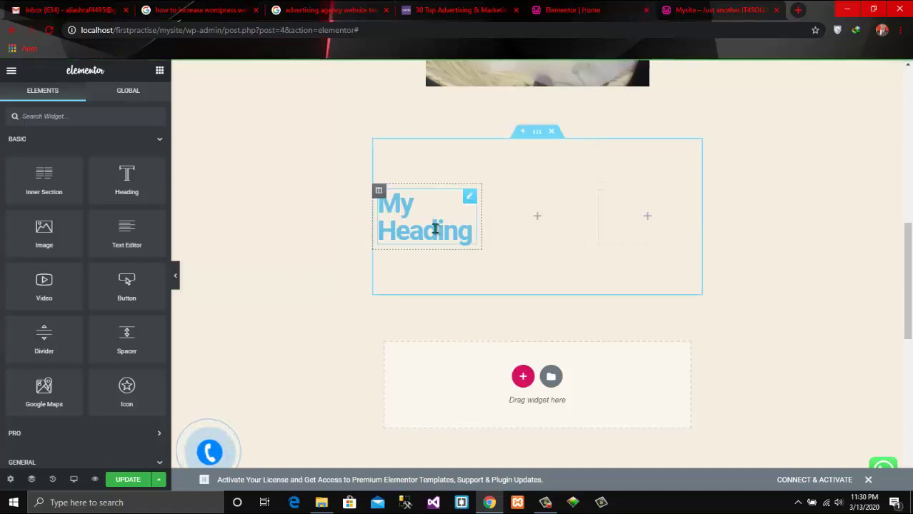
click(468, 200)
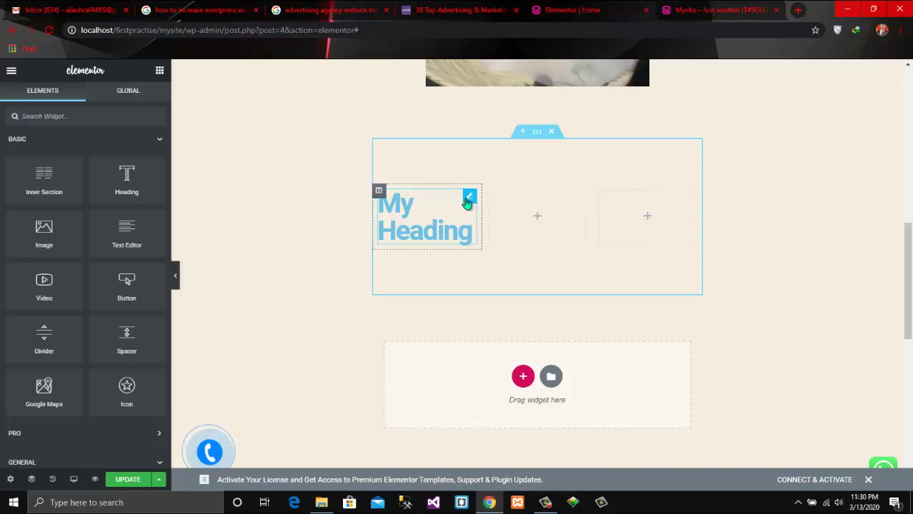
click(83, 176)
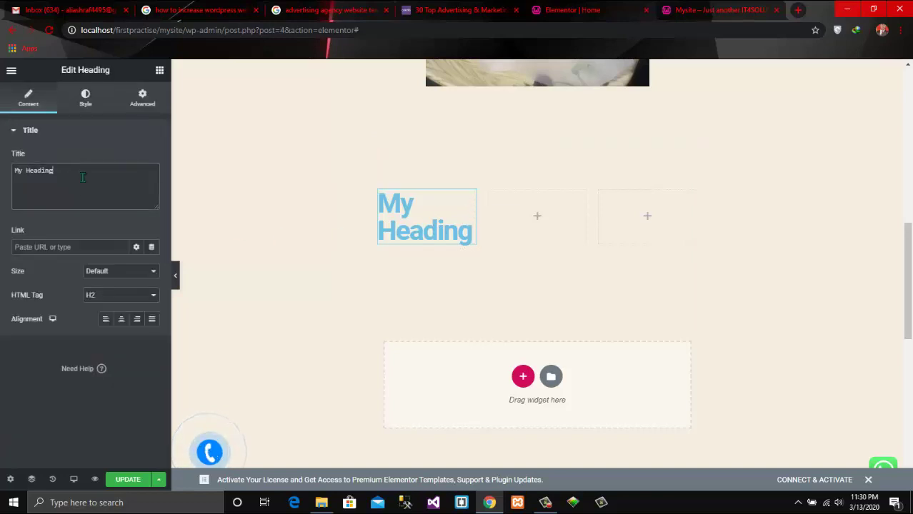
click(74, 248)
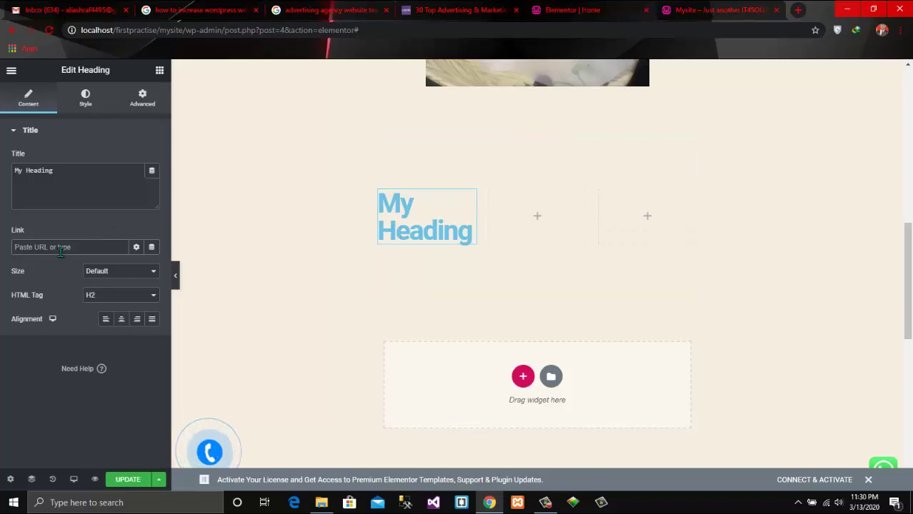
click(104, 298)
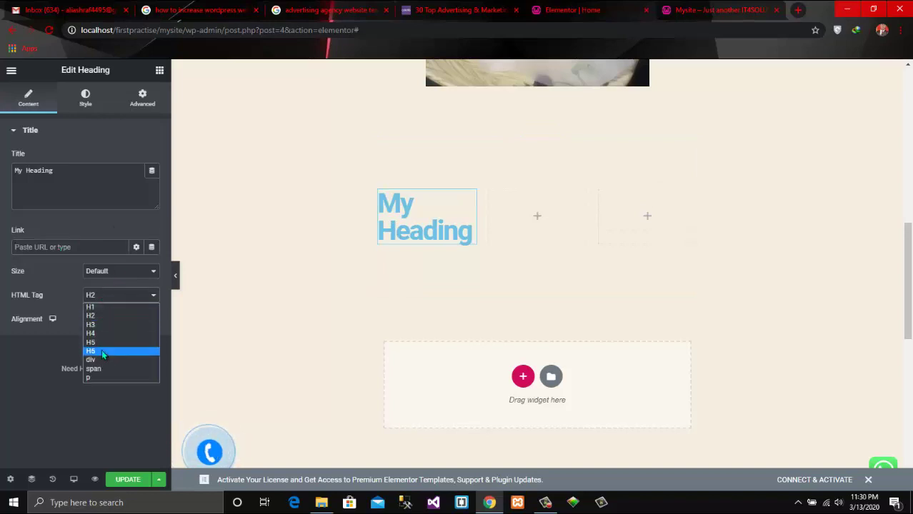
click(102, 351)
click(112, 296)
click(107, 326)
click(108, 296)
click(107, 343)
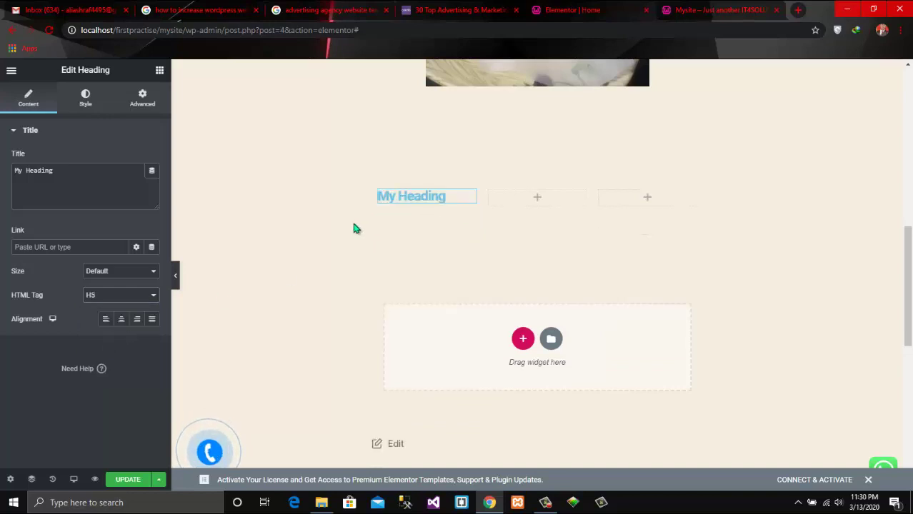
- Set the My Heading widget's text color to the reddish brown #783322
click(86, 100)
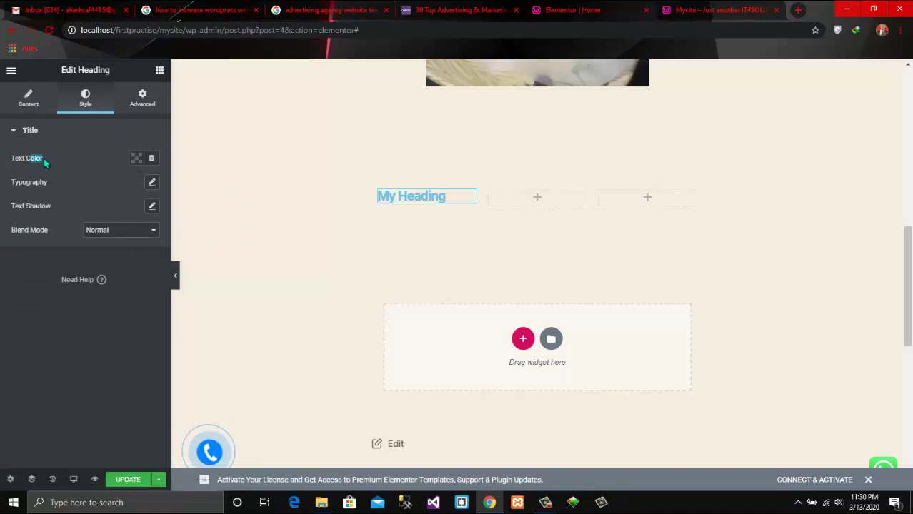
click(137, 159)
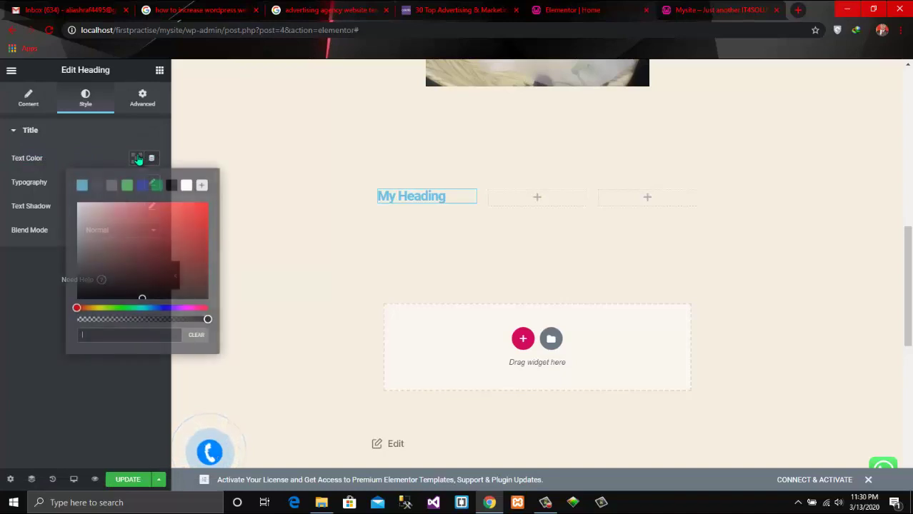
mouse_move(127, 287)
mouse_down()
mouse_move(147, 253)
mouse_move(186, 227)
mouse_move(193, 266)
mouse_move(176, 230)
mouse_move(192, 212)
mouse_move(201, 238)
mouse_up()
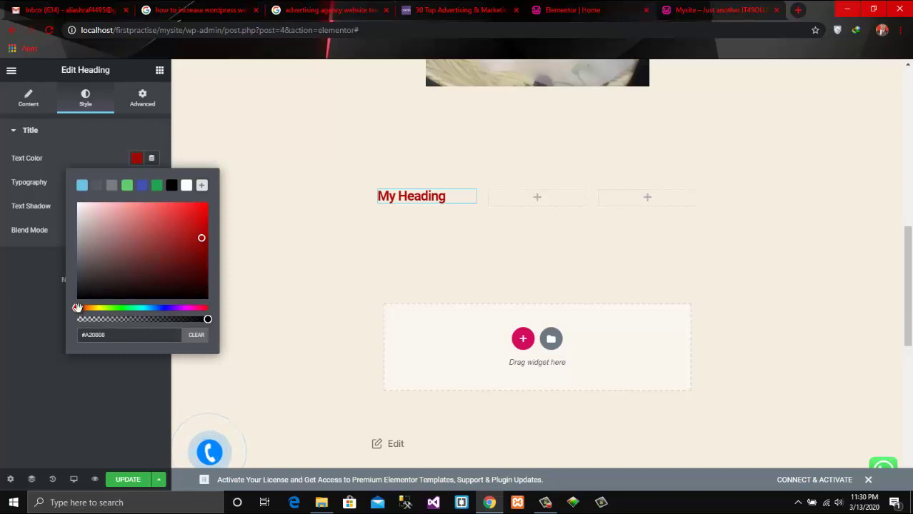
drag(79, 309, 115, 308)
click(143, 249)
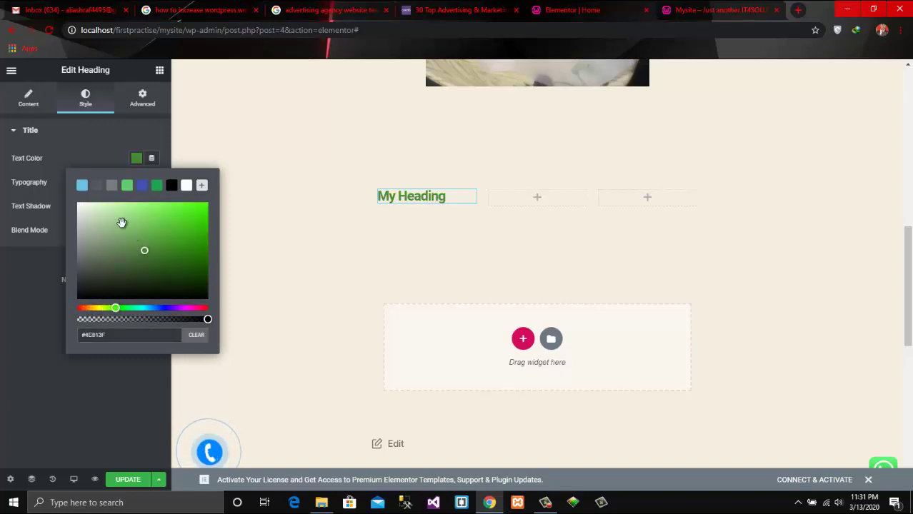
click(121, 223)
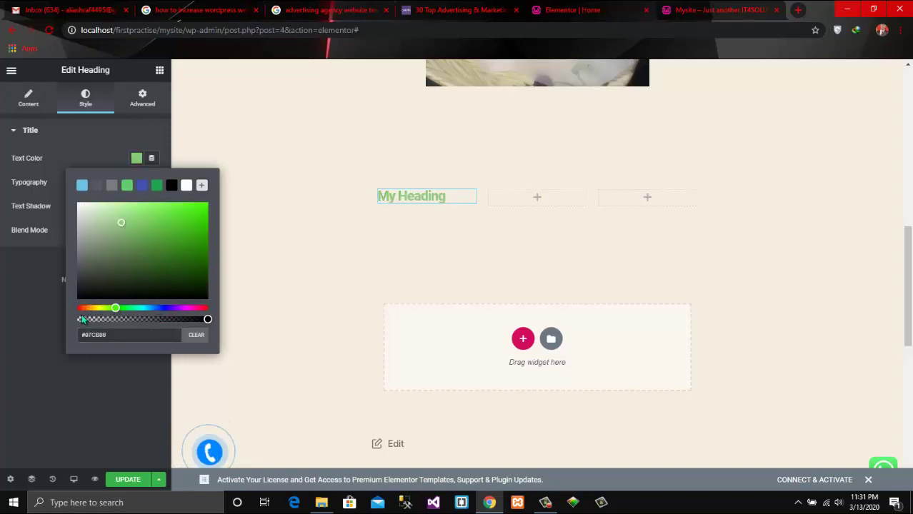
click(80, 308)
click(170, 254)
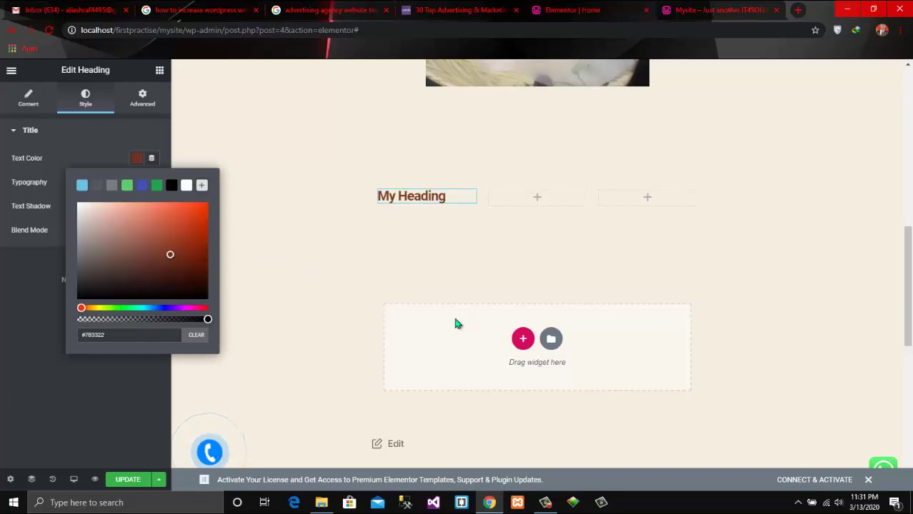
click(322, 280)
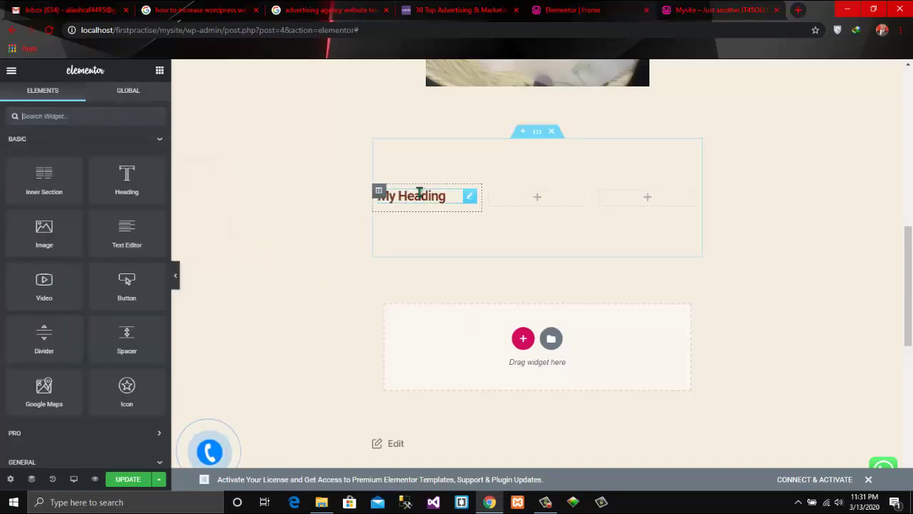
- Give the My Heading widget a text shadow with a blur of 12 and a horizontal offset of -2
click(469, 203)
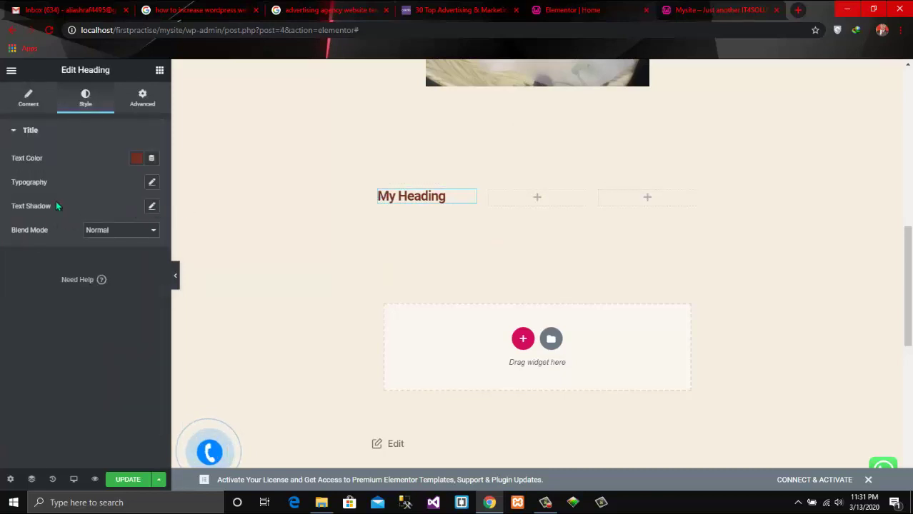
click(152, 208)
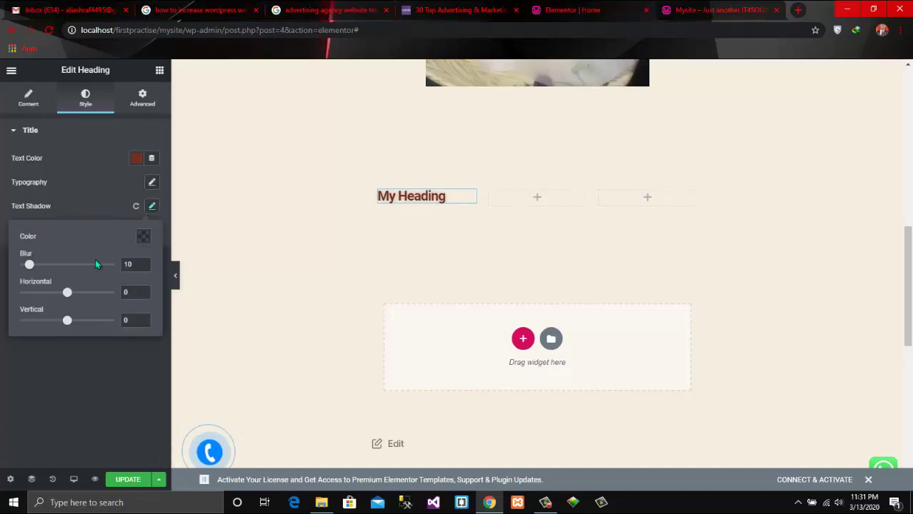
mouse_move(31, 266)
mouse_down()
mouse_move(113, 269)
mouse_move(22, 275)
mouse_move(83, 268)
mouse_move(33, 270)
mouse_up()
mouse_move(79, 299)
mouse_down()
mouse_move(105, 294)
mouse_move(21, 296)
mouse_move(106, 294)
mouse_move(67, 293)
mouse_up()
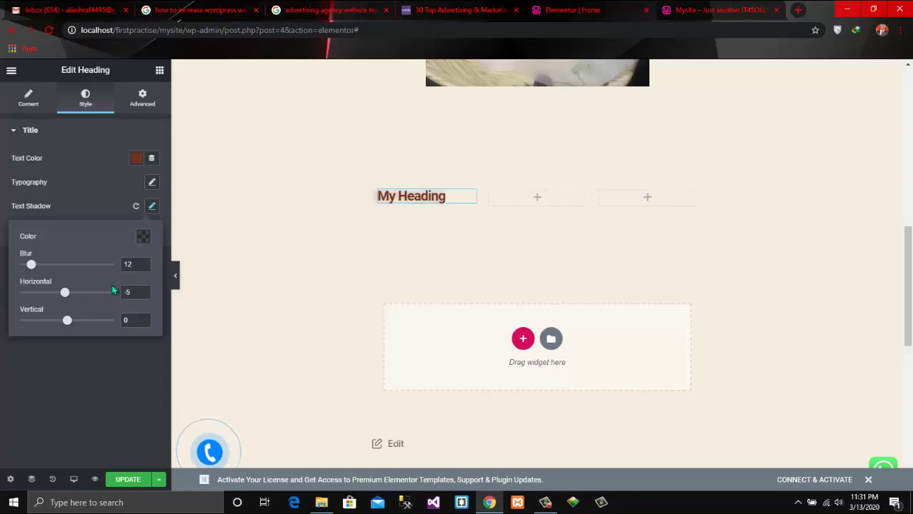
click(142, 293)
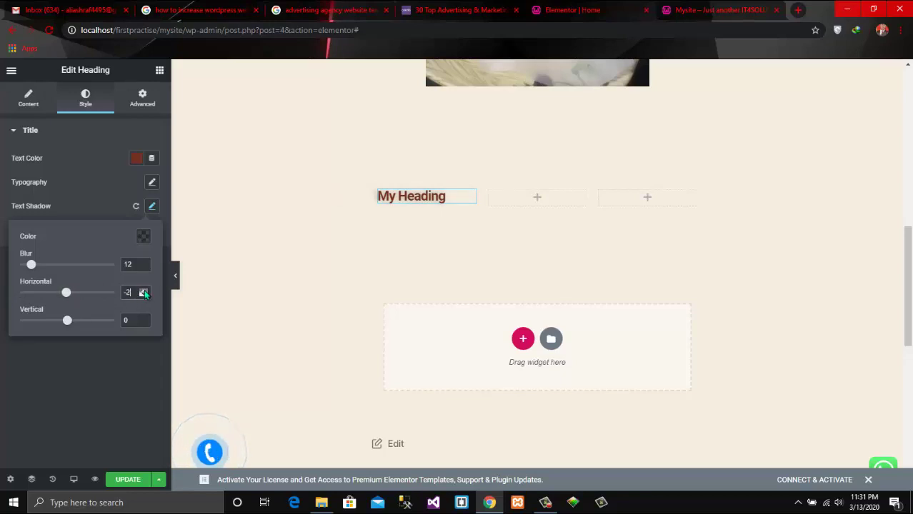
click(100, 163)
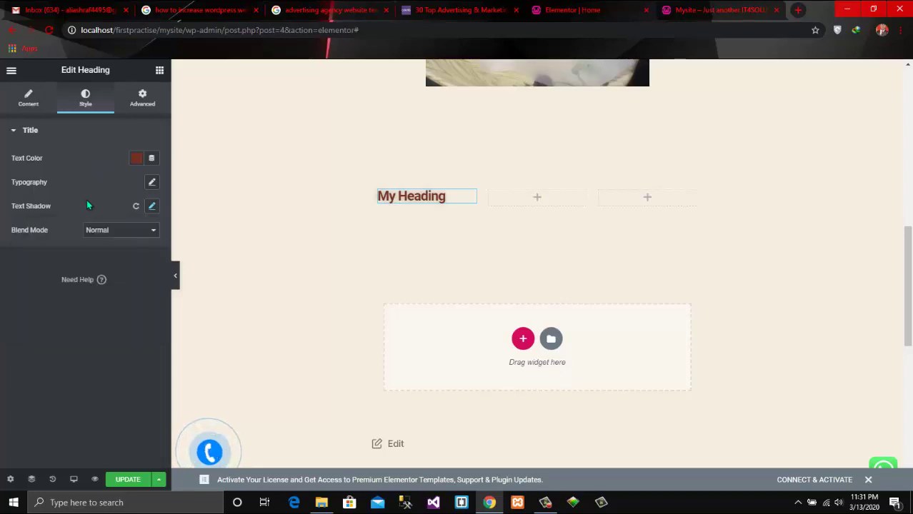
click(143, 113)
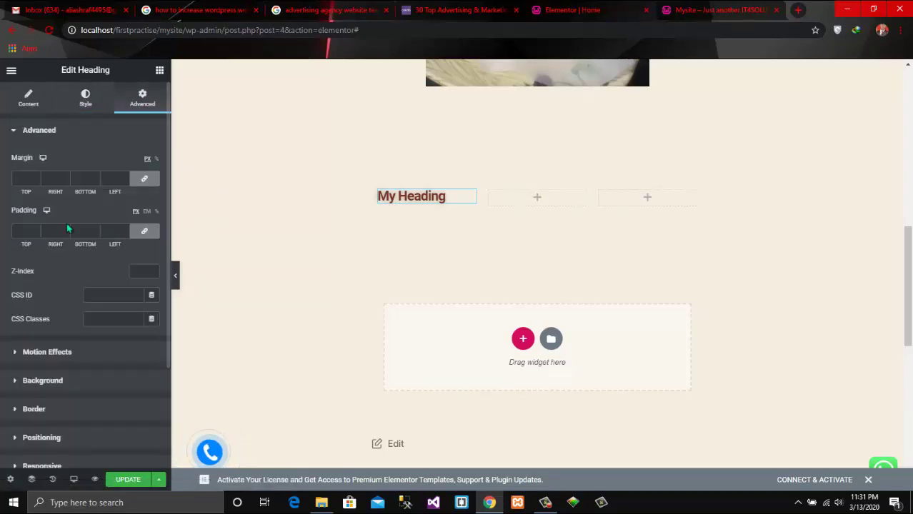
scroll(7, 303, down, 2)
right_click(9, 296)
click(179, 289)
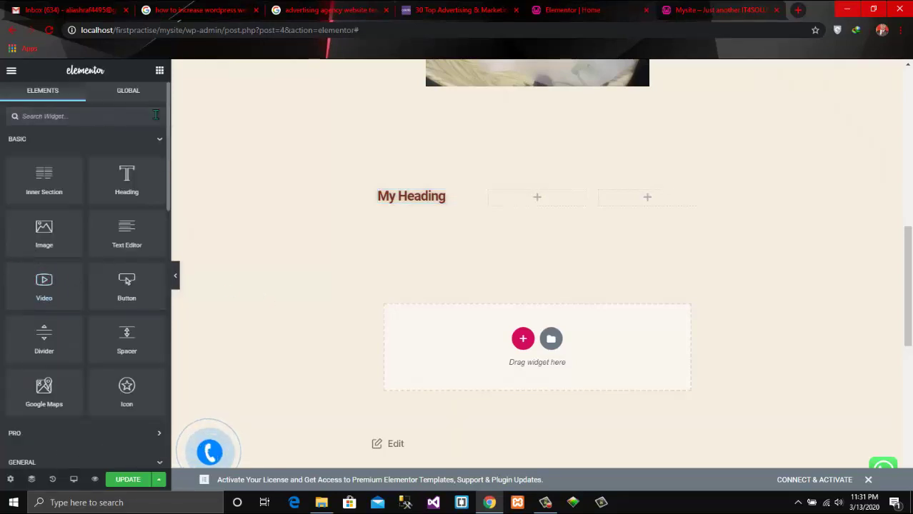
- Give the My Heading widget the Fade In Down entrance animation under its motion effects
click(469, 198)
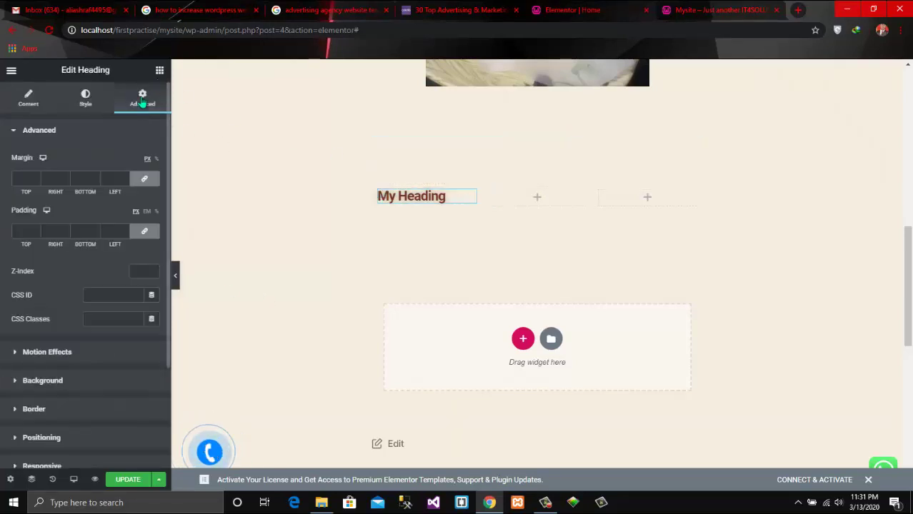
scroll(77, 262, down, 3)
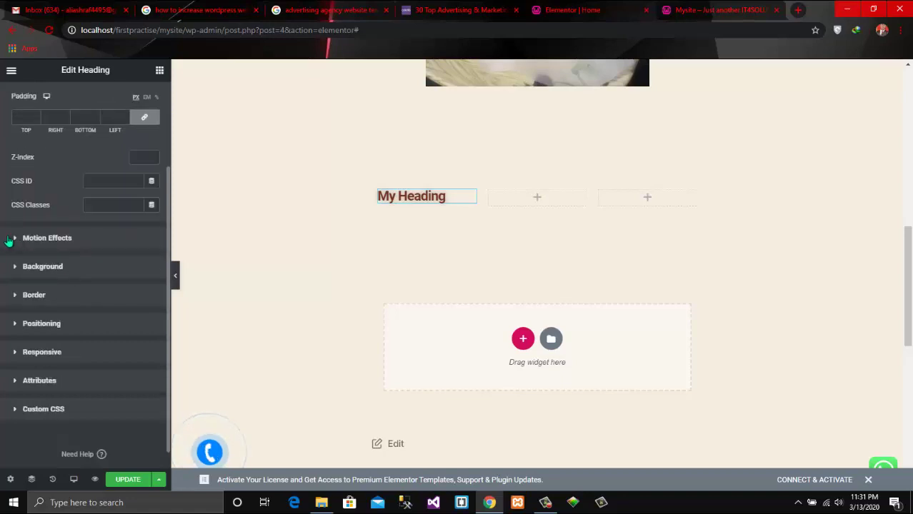
click(9, 240)
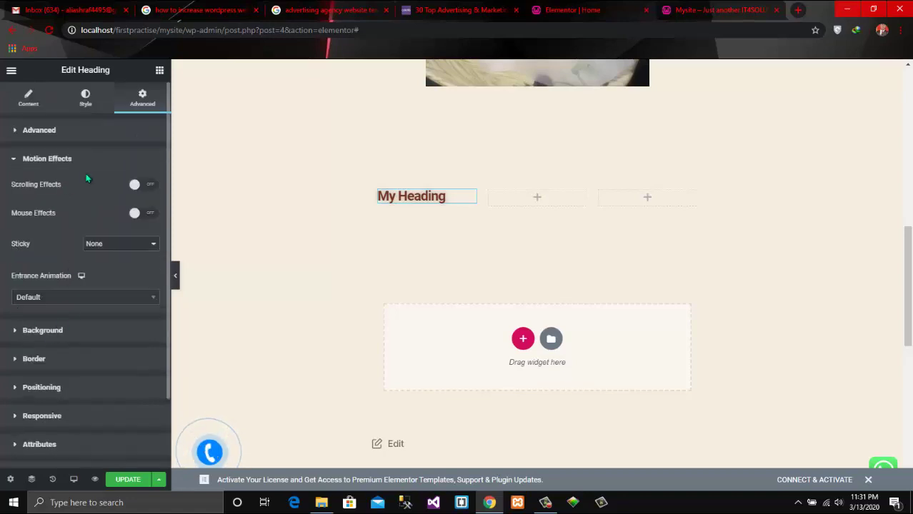
click(131, 248)
click(124, 252)
click(81, 299)
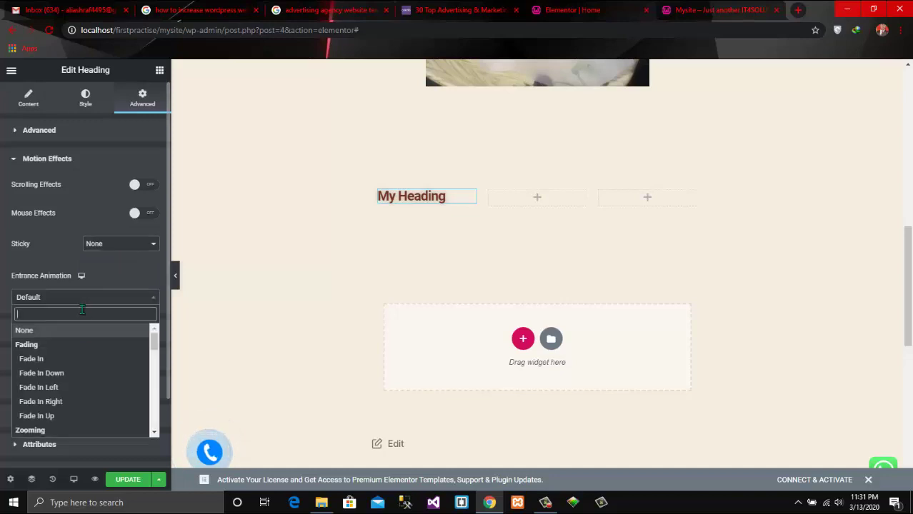
click(58, 375)
scroll(144, 247, down, 3)
scroll(162, 265, up, 3)
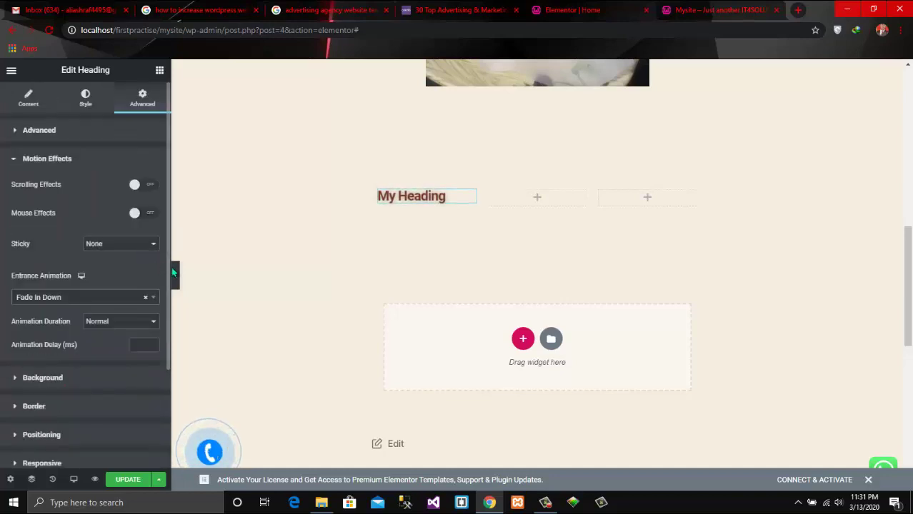
- Place an Image Box widget in the middle column of the three-column section and check its placeholder content
click(536, 200)
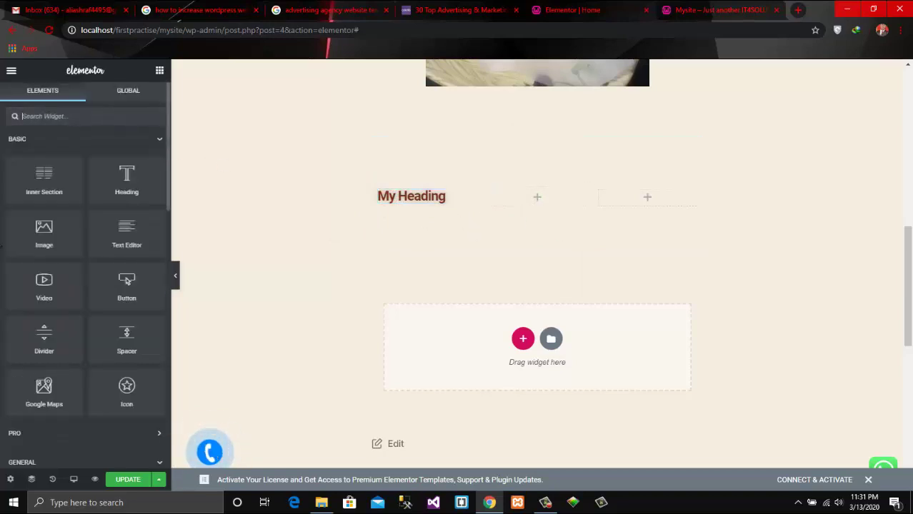
scroll(132, 346, down, 4)
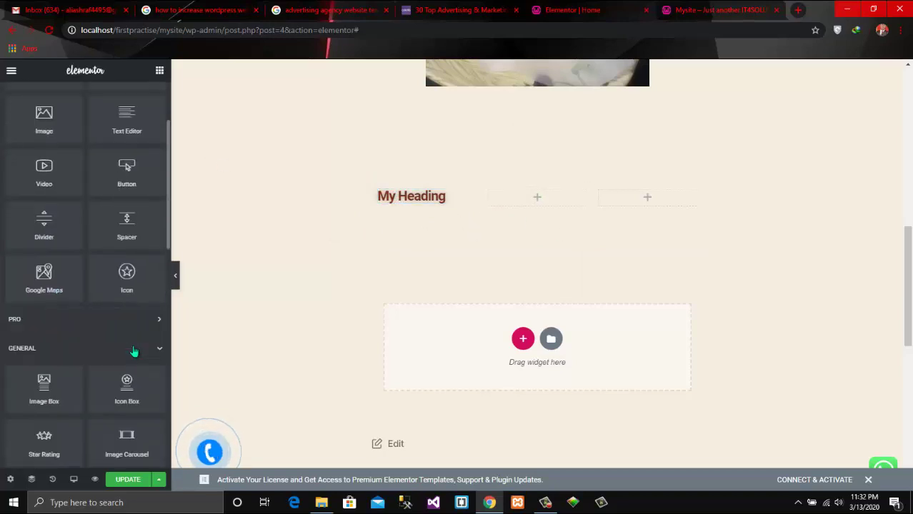
drag(43, 221, 506, 315)
scroll(519, 259, down, 4)
scroll(520, 253, up, 5)
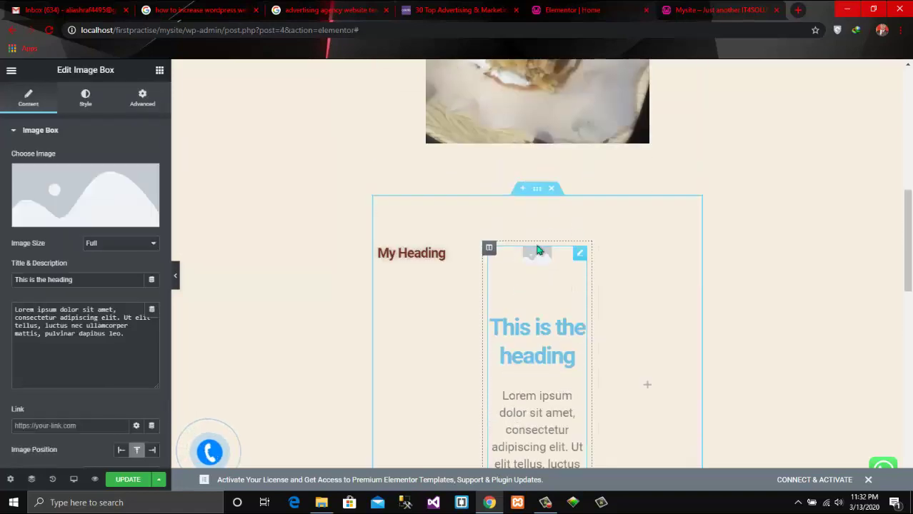
scroll(552, 274, down, 2)
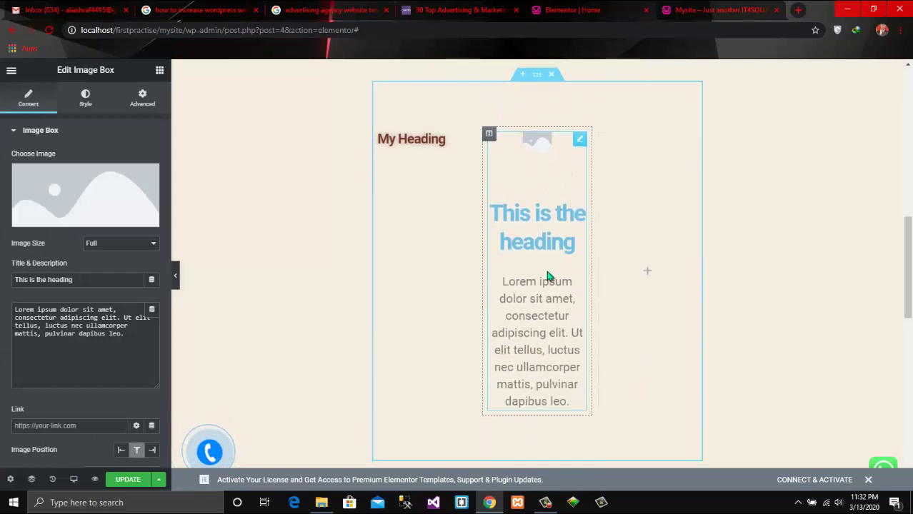
right_click(579, 143)
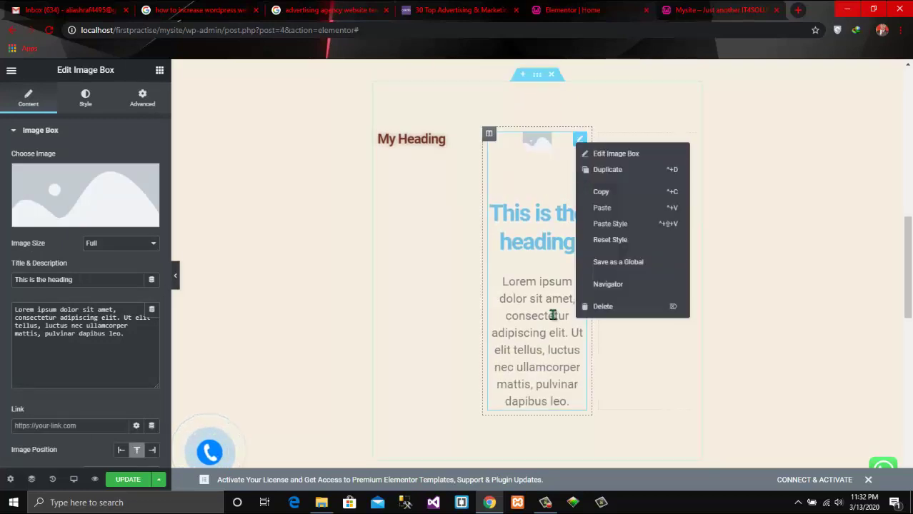
click(314, 209)
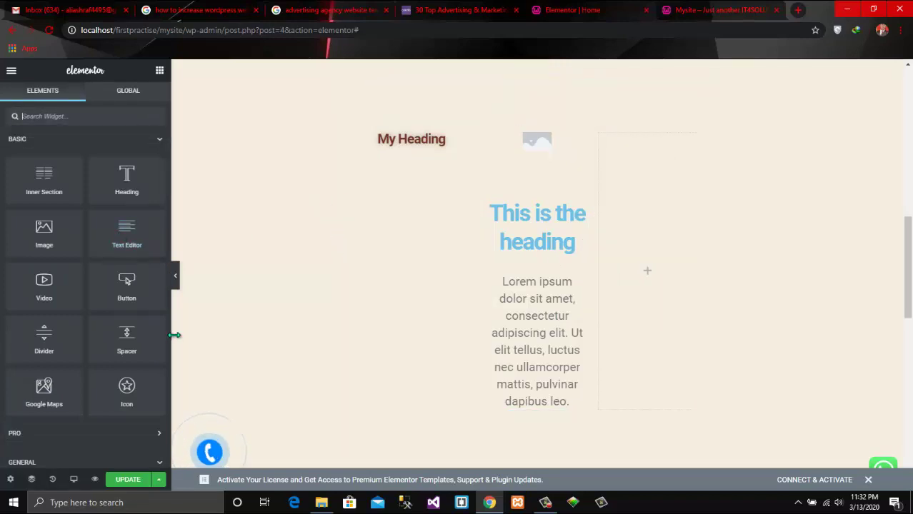
- Place a Video widget in the empty third column of the three-column section
scroll(236, 328, down, 2)
scroll(211, 300, up, 3)
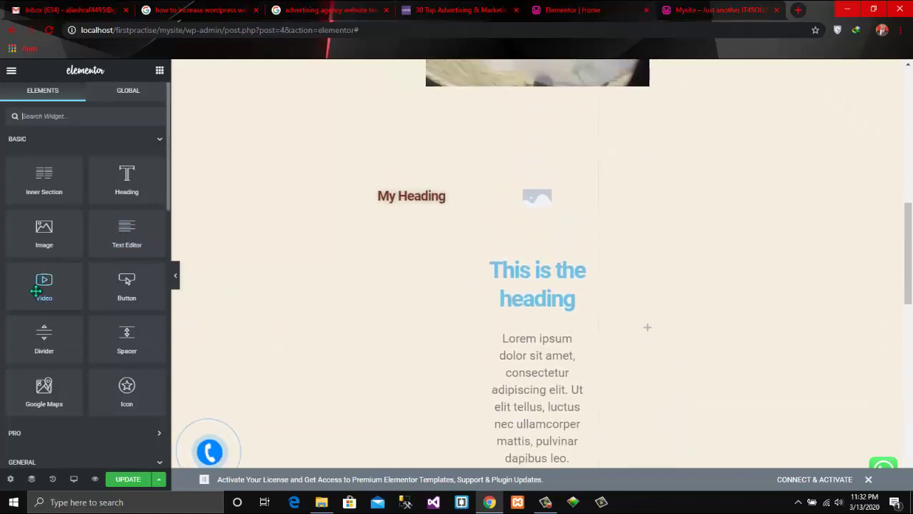
scroll(105, 361, down, 5)
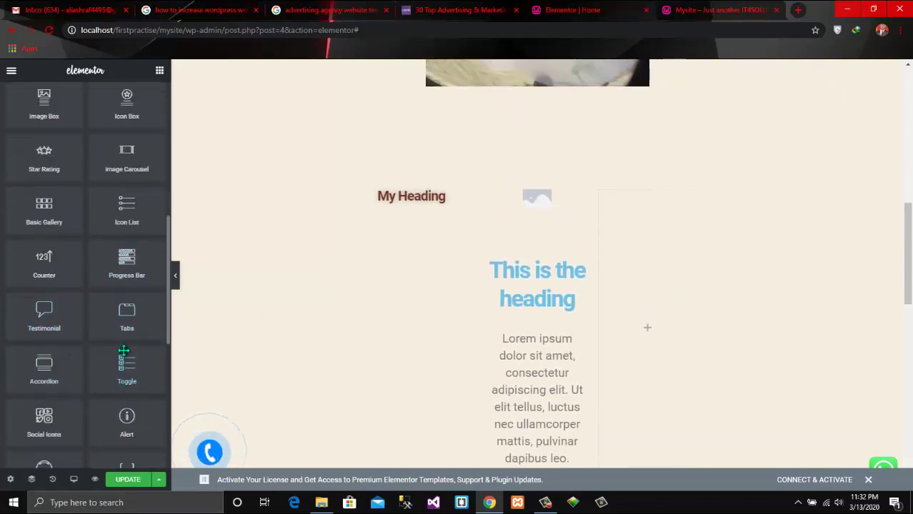
scroll(123, 321, up, 4)
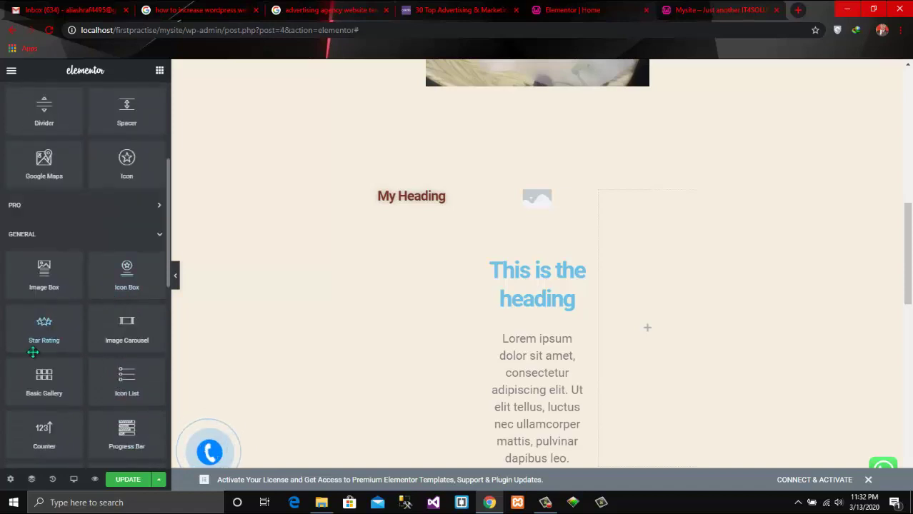
scroll(120, 237, up, 2)
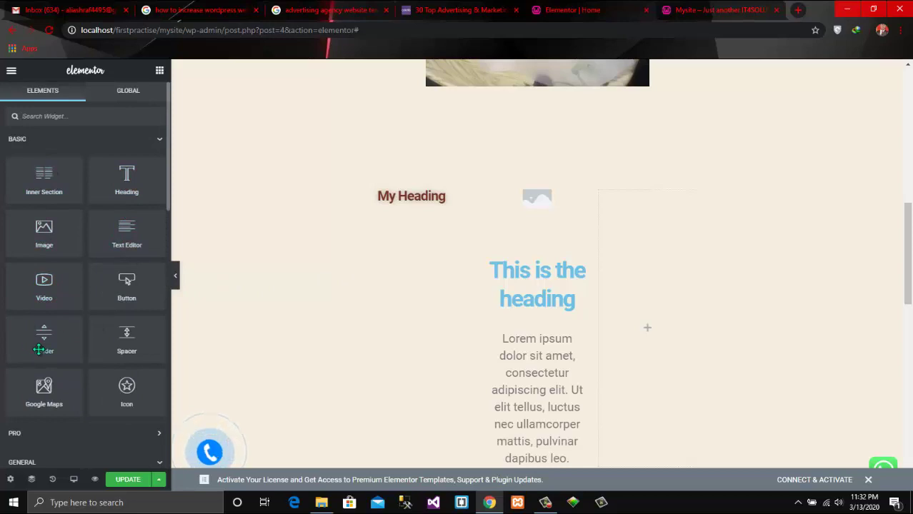
drag(44, 286, 598, 298)
scroll(560, 291, down, 2)
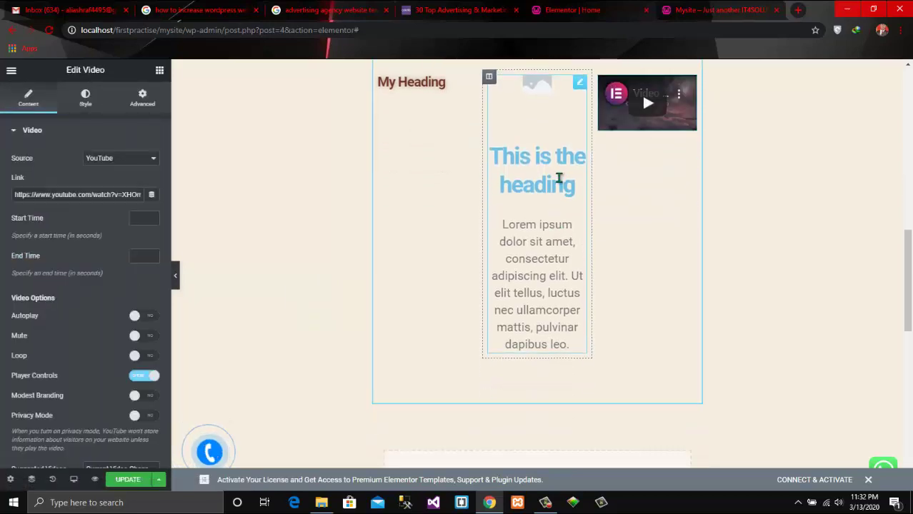
- Delete the Image Box widget from the middle column of the three-column section
scroll(519, 256, up, 3)
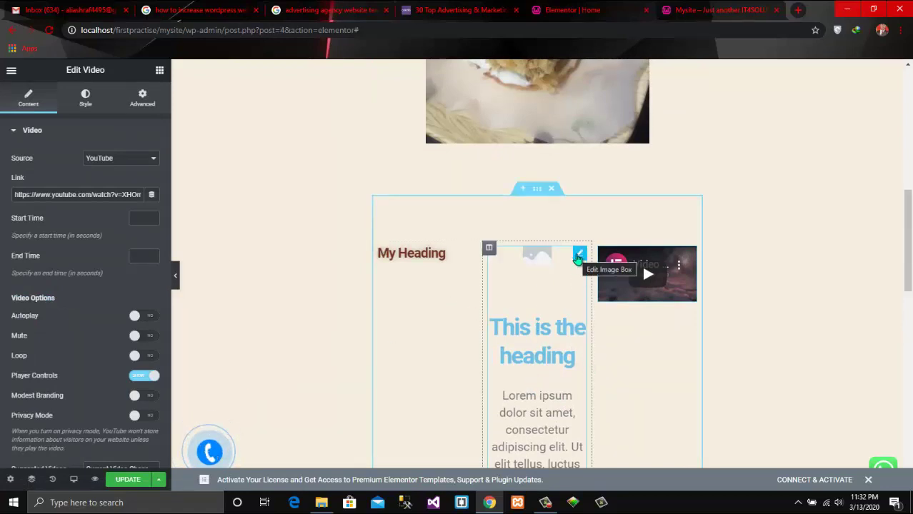
right_click(577, 261)
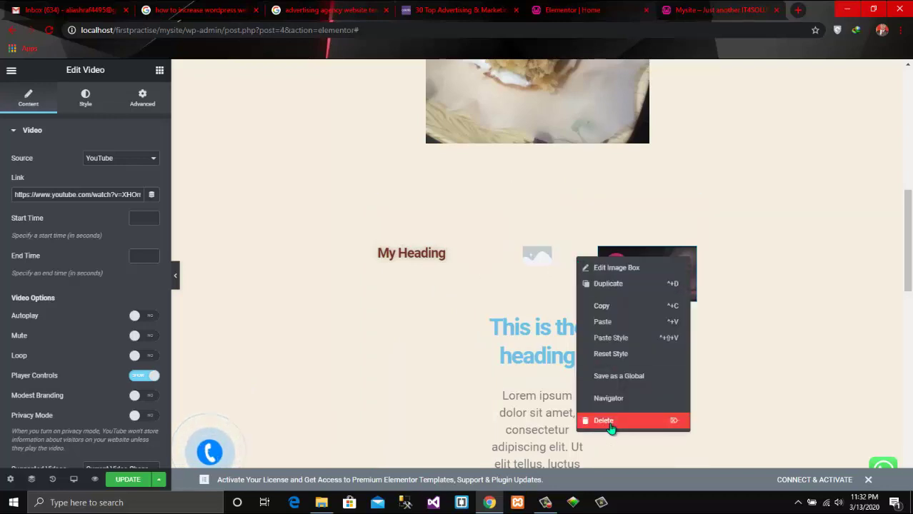
click(606, 422)
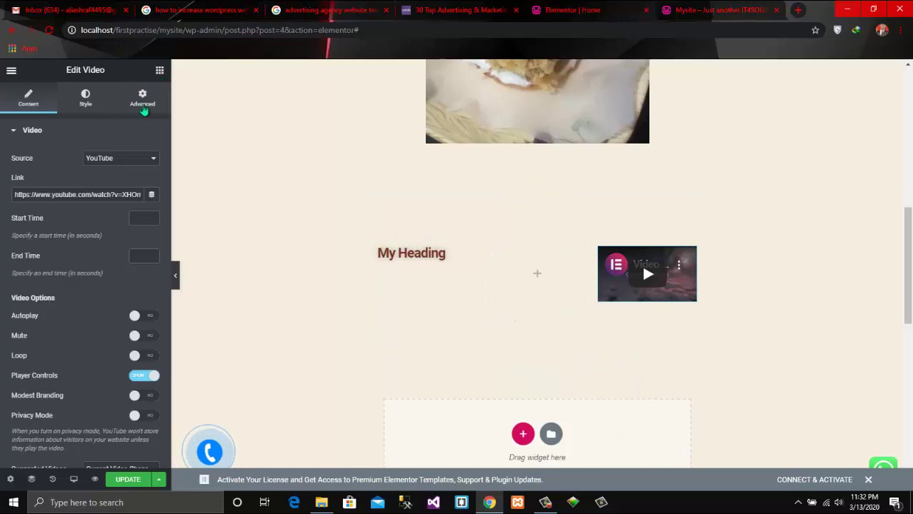
- Place a Button widget in the empty middle column between the heading and the video
click(160, 70)
scroll(63, 314, down, 2)
scroll(62, 315, up, 2)
drag(122, 287, 534, 275)
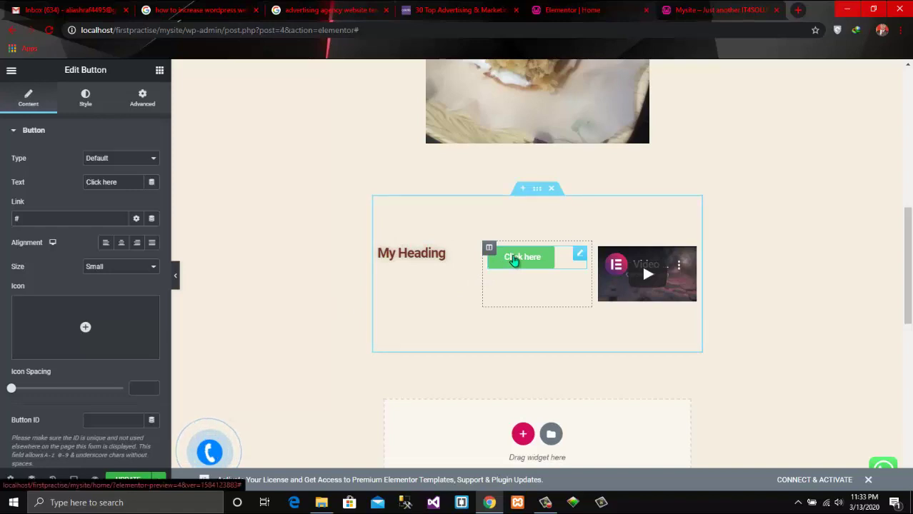
- Change the My Heading widget's entrance animation to Fade In Right
click(468, 258)
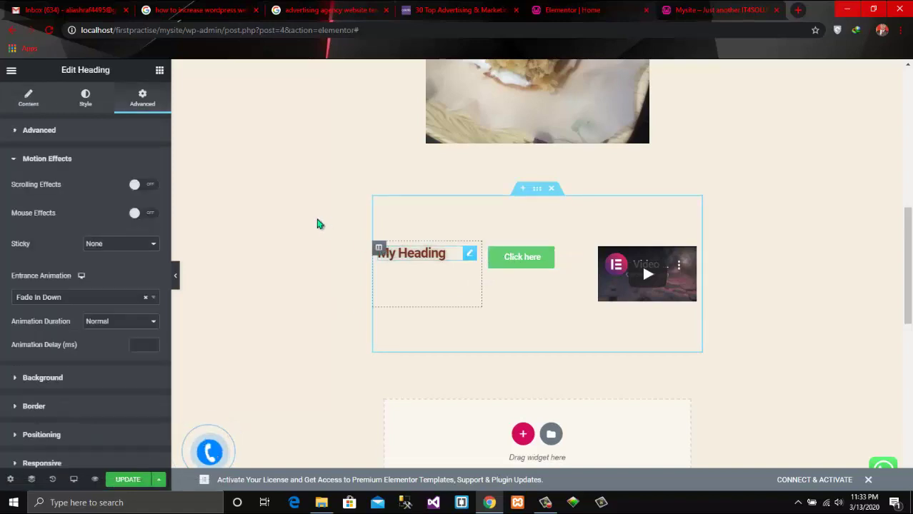
click(82, 298)
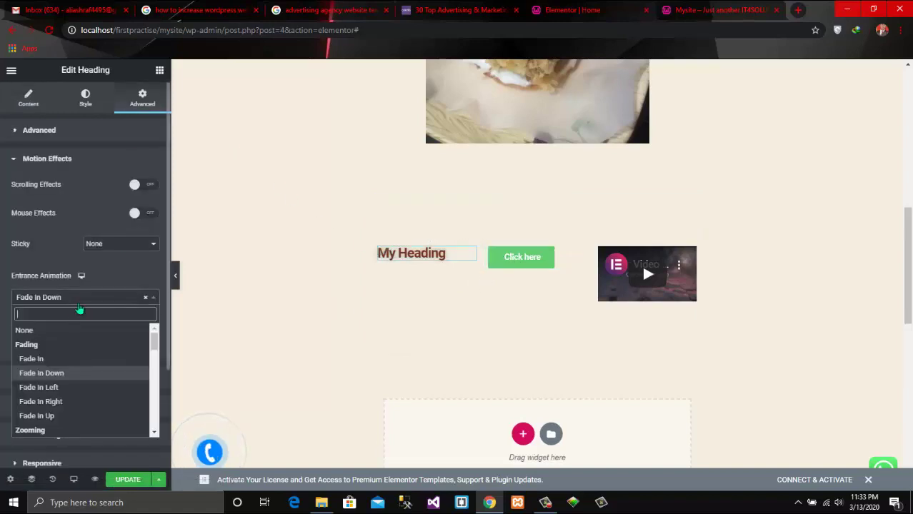
click(55, 401)
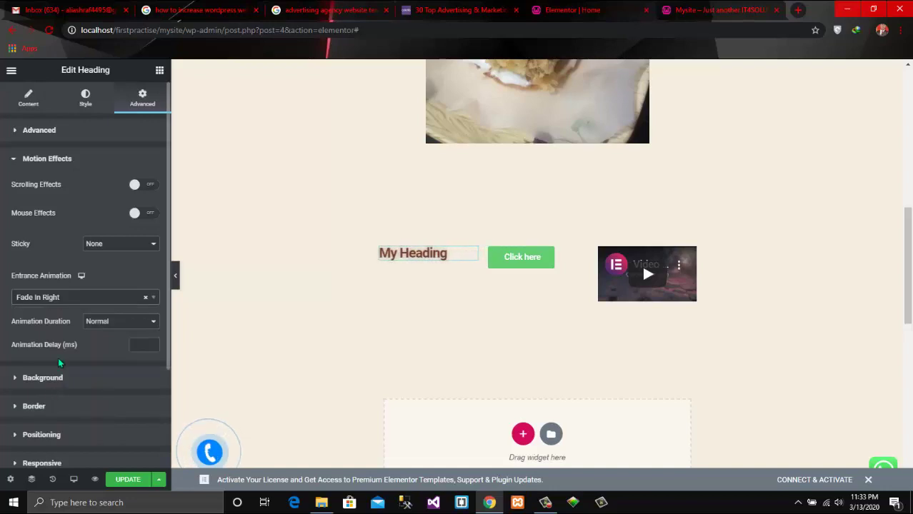
scroll(58, 357, down, 3)
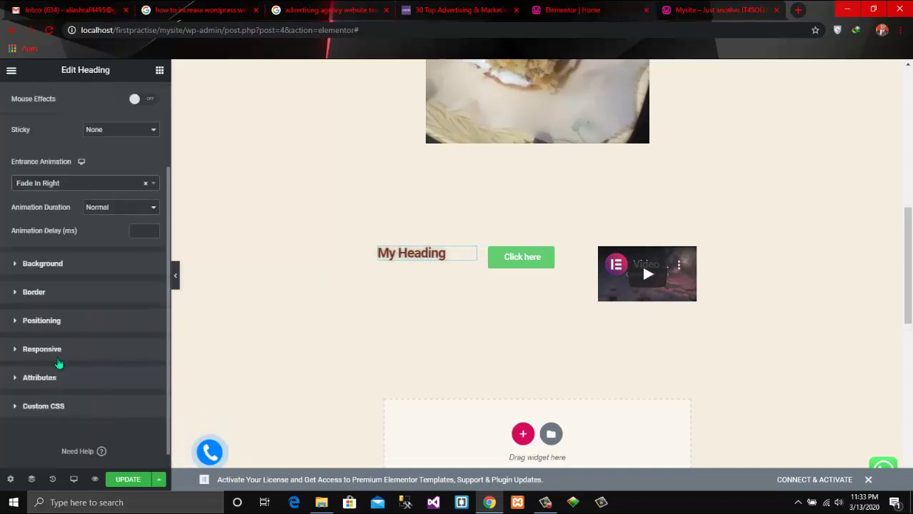
- Review the Click here button's text and link settings, and set its normal background color to the muted red #C56E6E
click(531, 263)
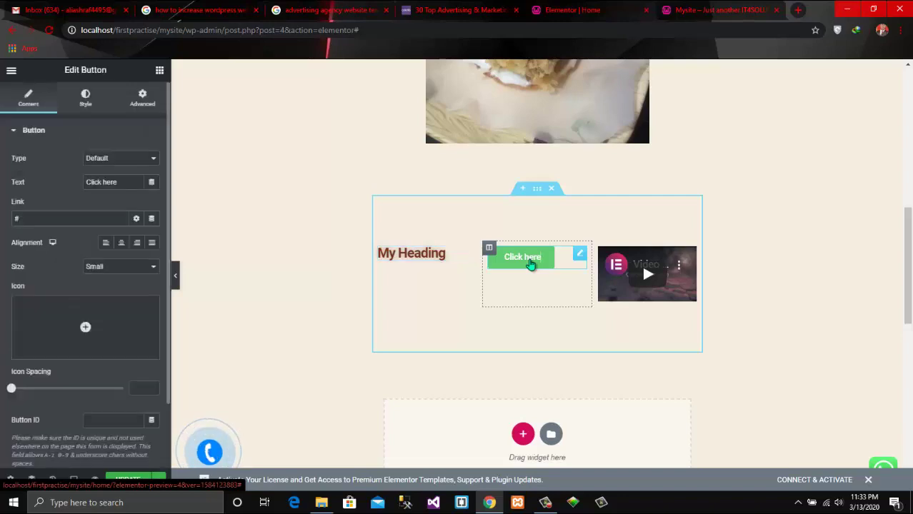
double_click(110, 183)
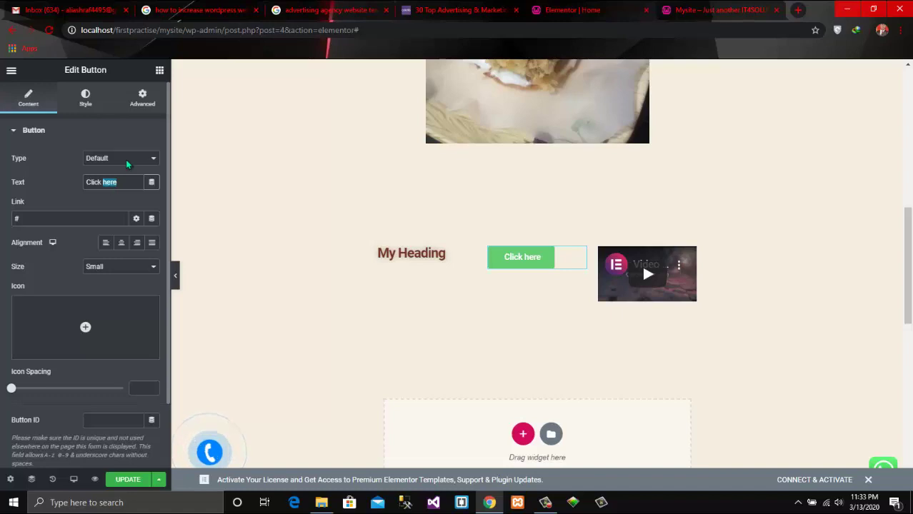
click(63, 221)
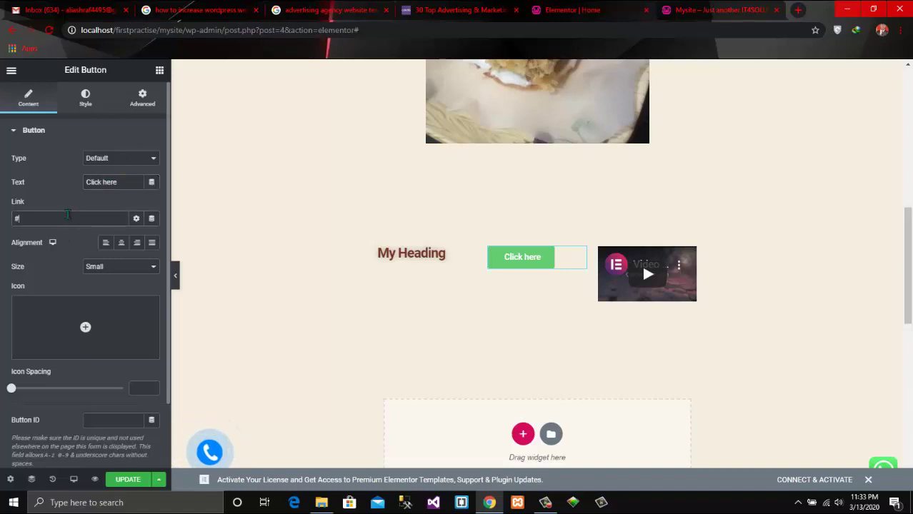
click(88, 104)
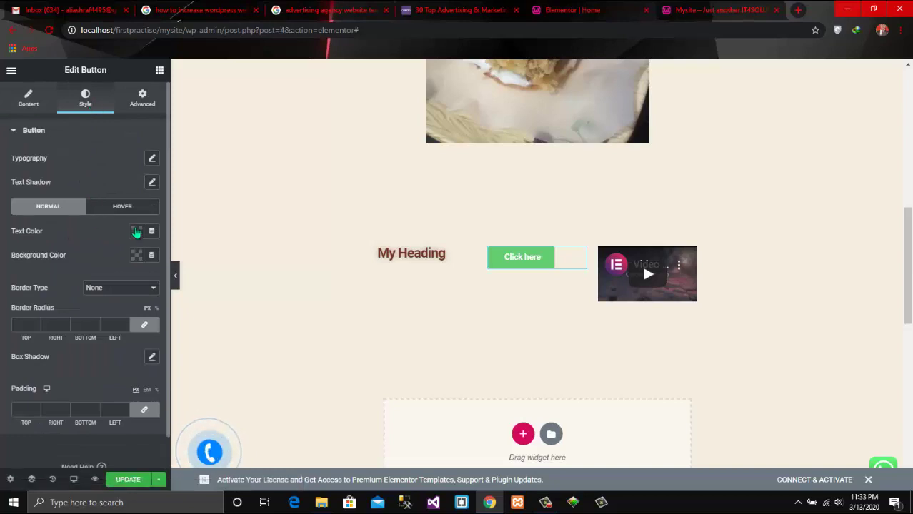
click(136, 255)
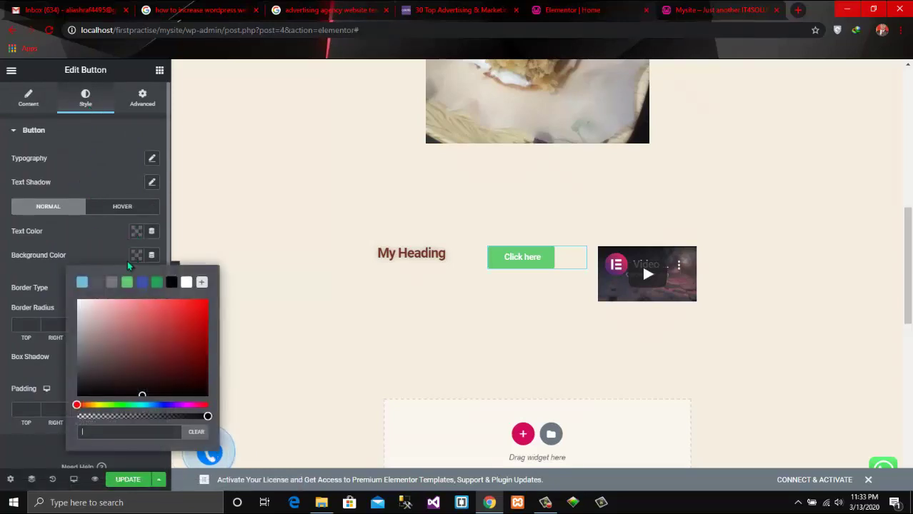
click(103, 378)
click(154, 351)
click(187, 369)
click(152, 320)
click(135, 322)
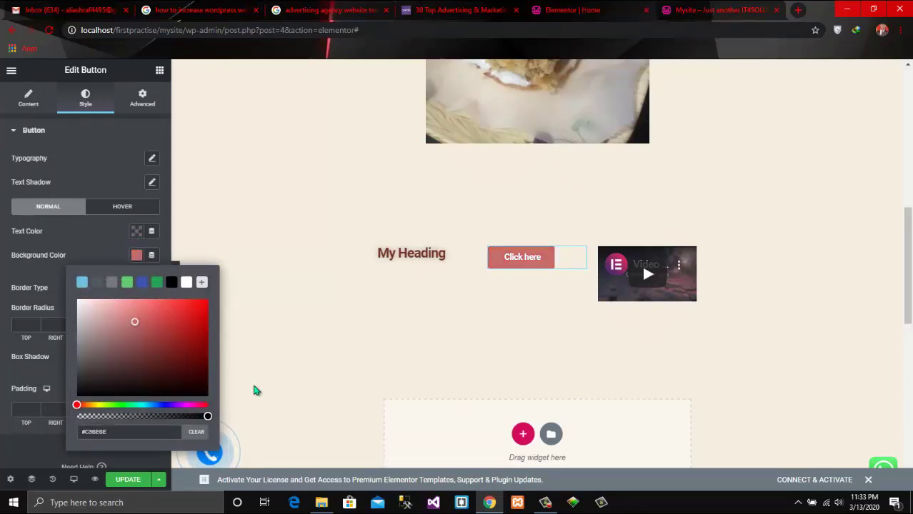
click(261, 363)
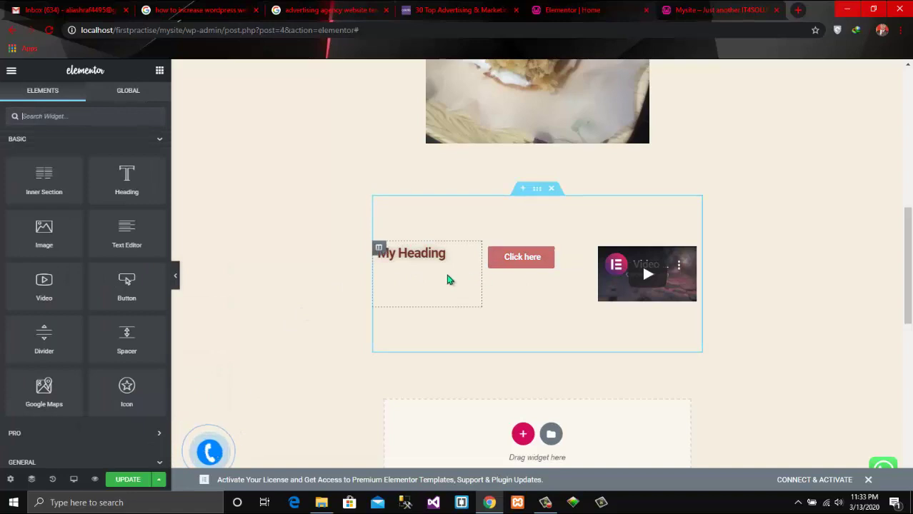
- Give the Click here button the Fade In Up entrance animation under its motion effects
drag(579, 254, 551, 272)
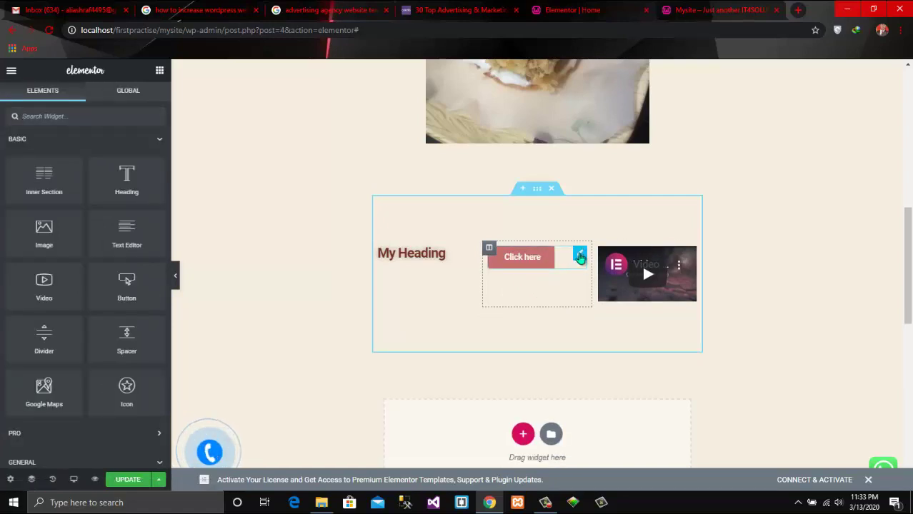
click(581, 257)
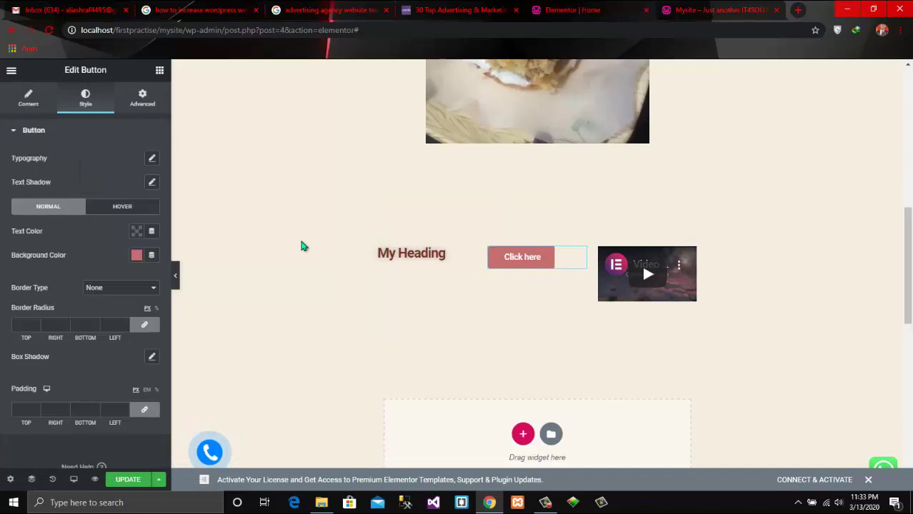
click(143, 97)
scroll(2, 309, down, 1)
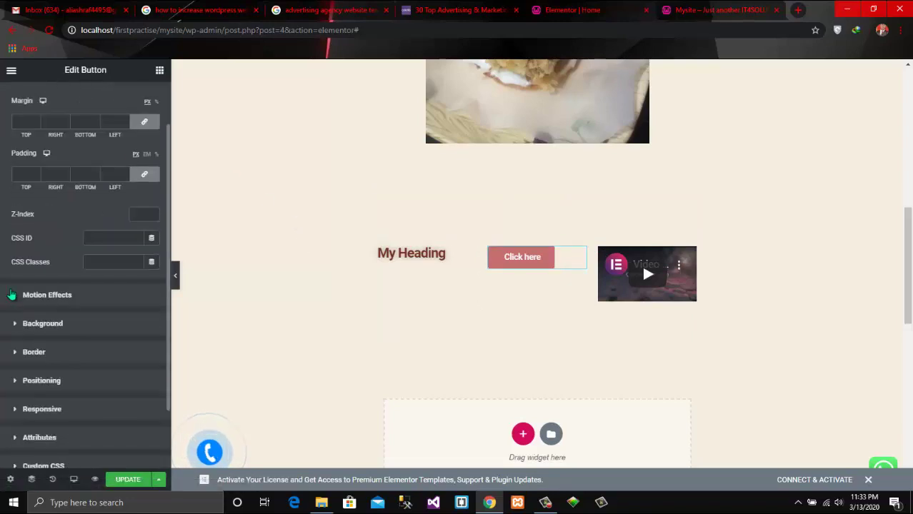
click(11, 294)
scroll(5, 309, down, 2)
click(63, 214)
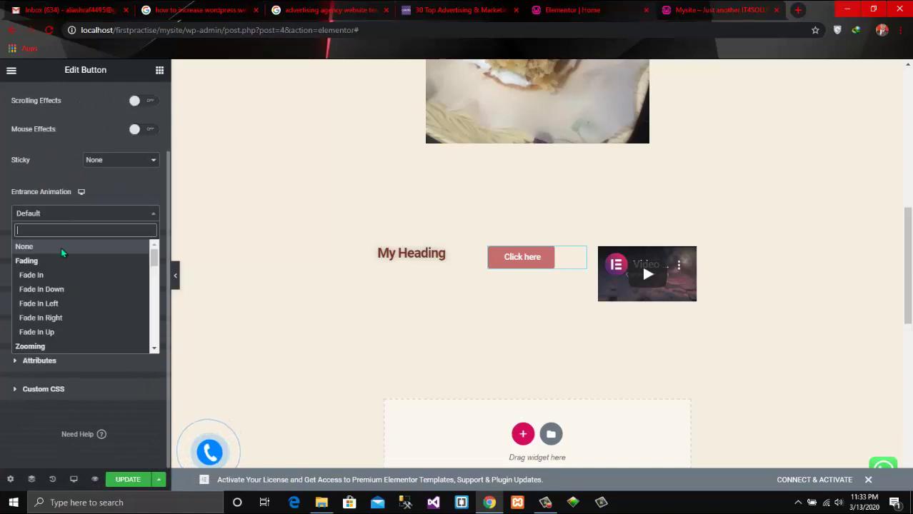
click(57, 330)
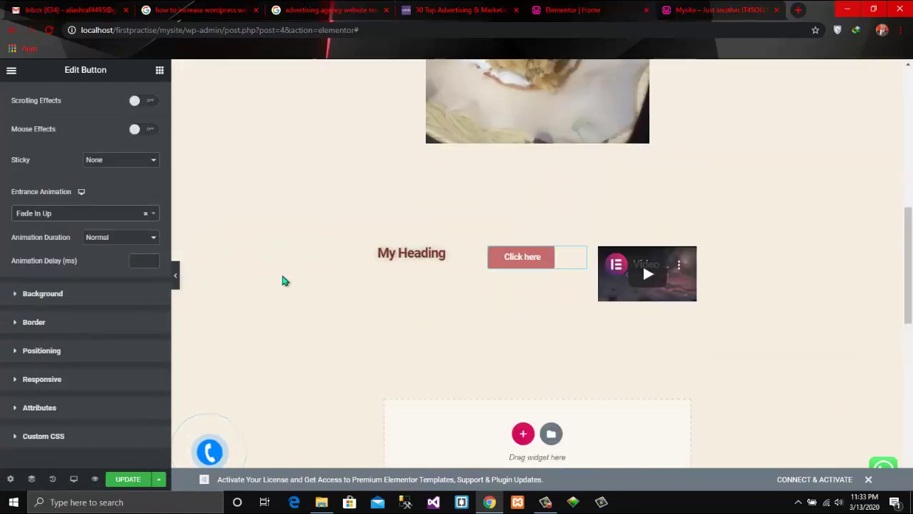
scroll(280, 270, up, 2)
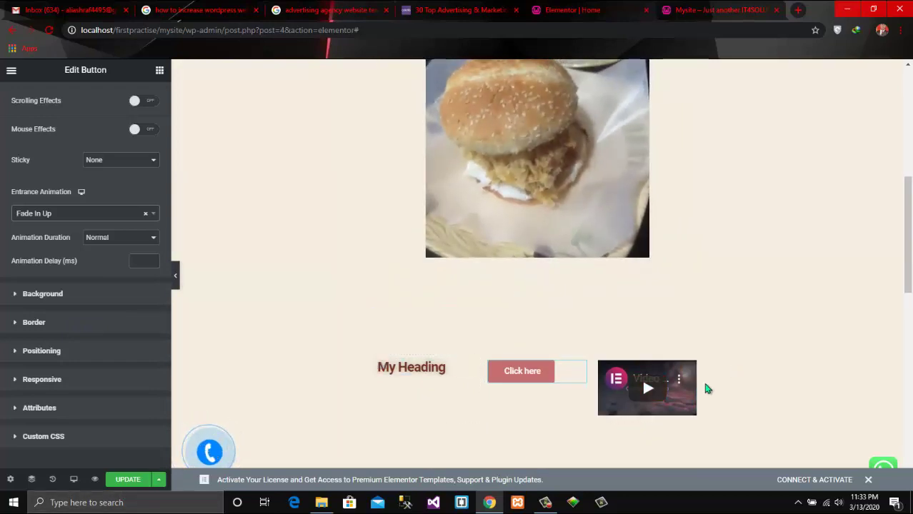
scroll(301, 298, down, 1)
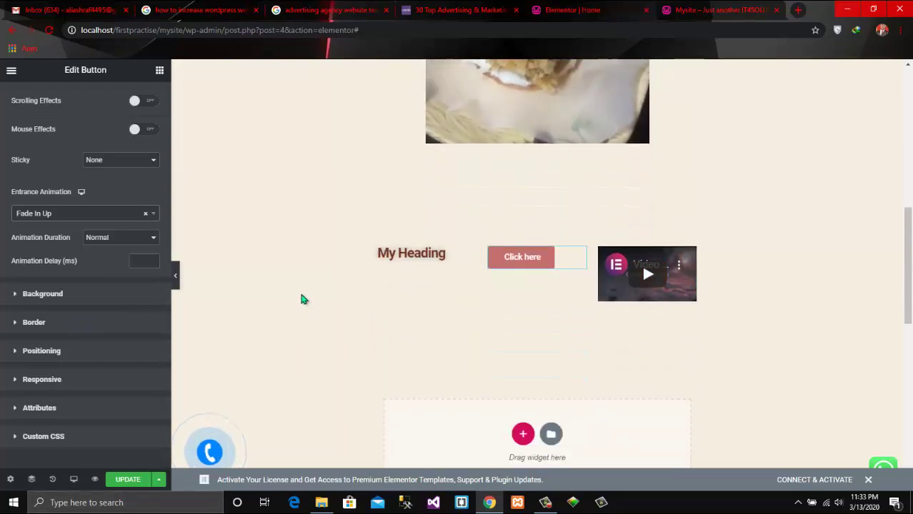
- Keep the Home page's layout at Default in the page settings and save the page update
click(10, 480)
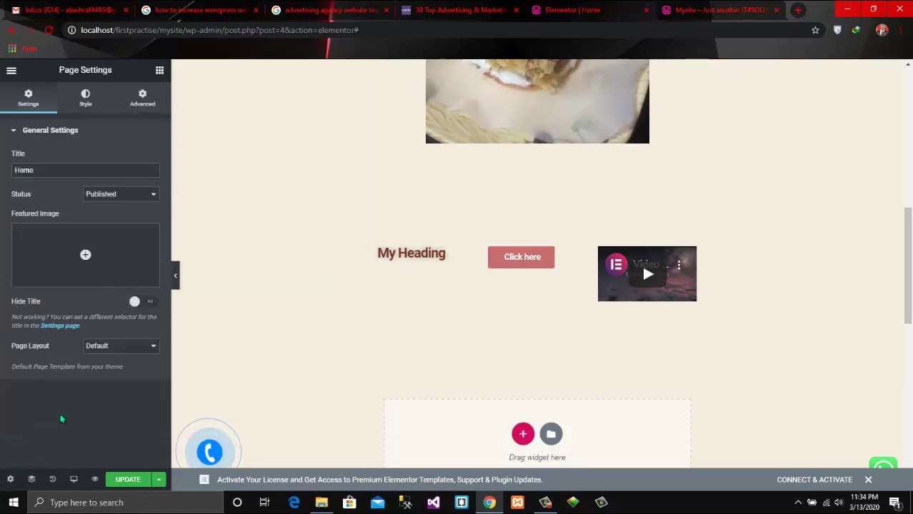
click(121, 349)
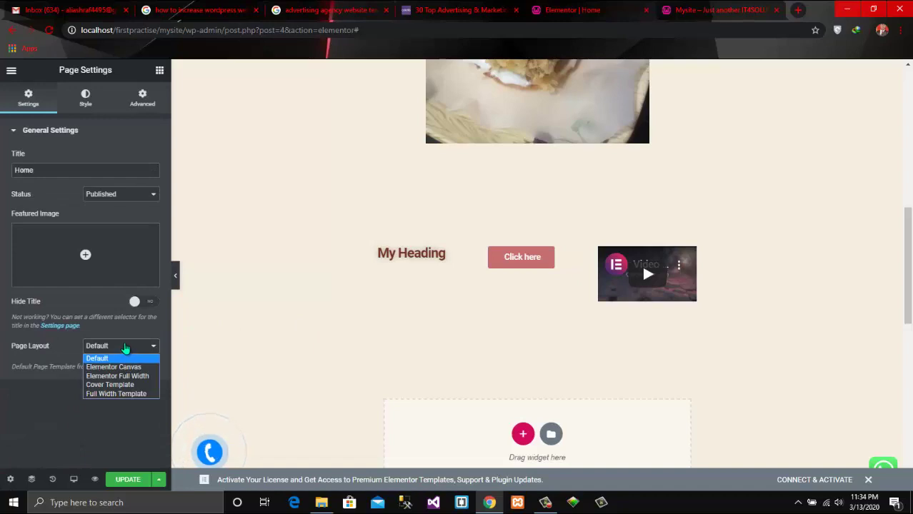
click(100, 358)
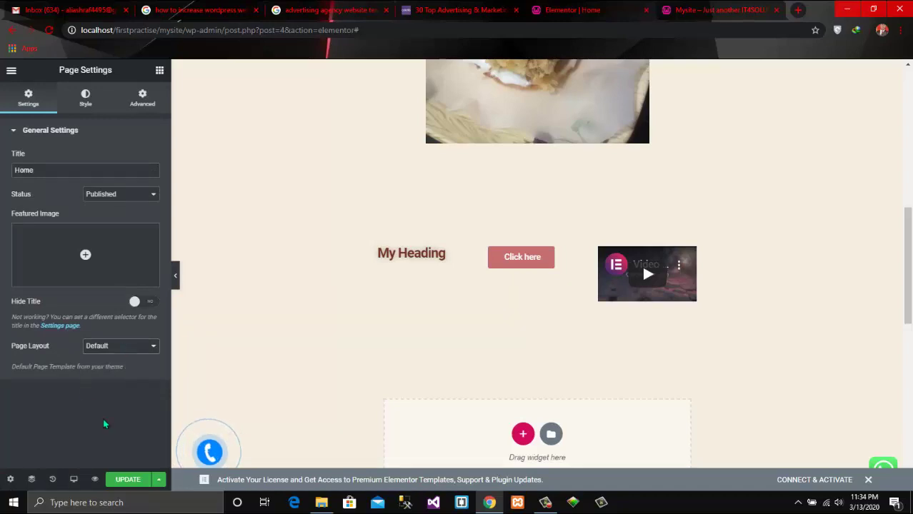
click(127, 480)
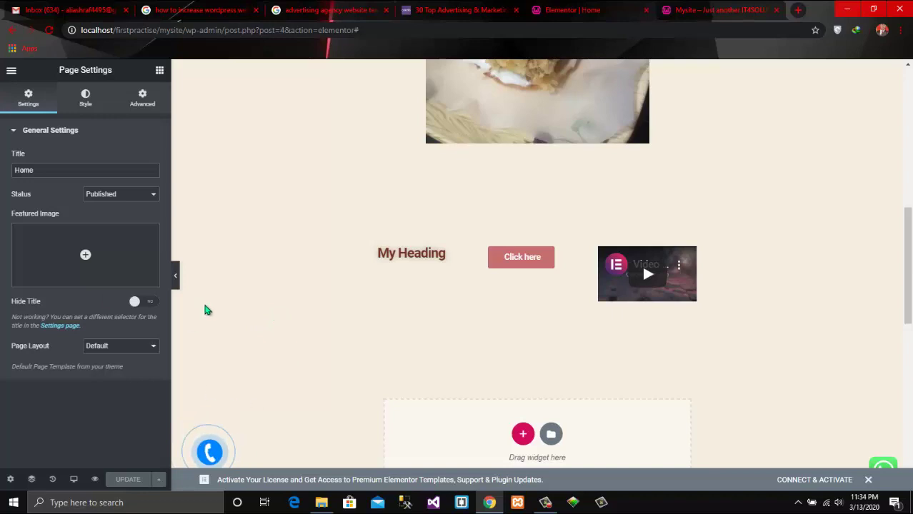
- Exit the Elementor editor to the WordPress dashboard and view the published Home page from the list of all pages
click(10, 74)
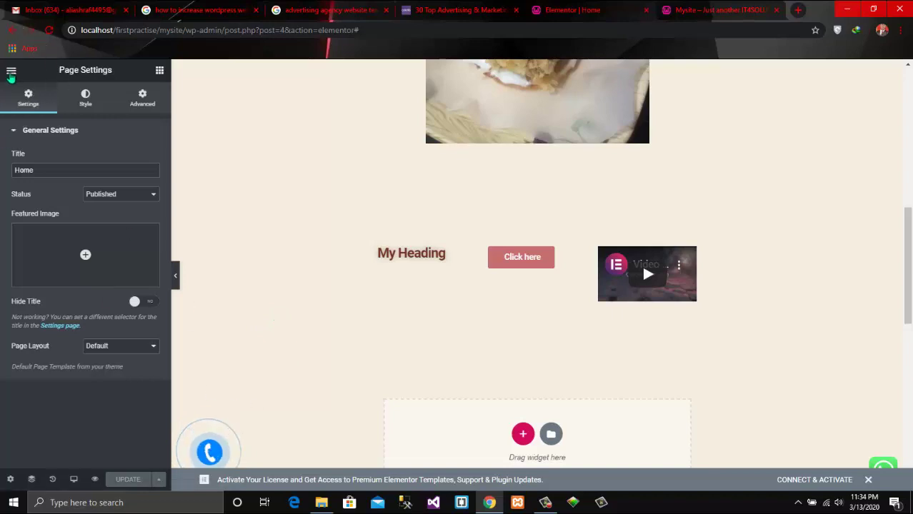
click(65, 397)
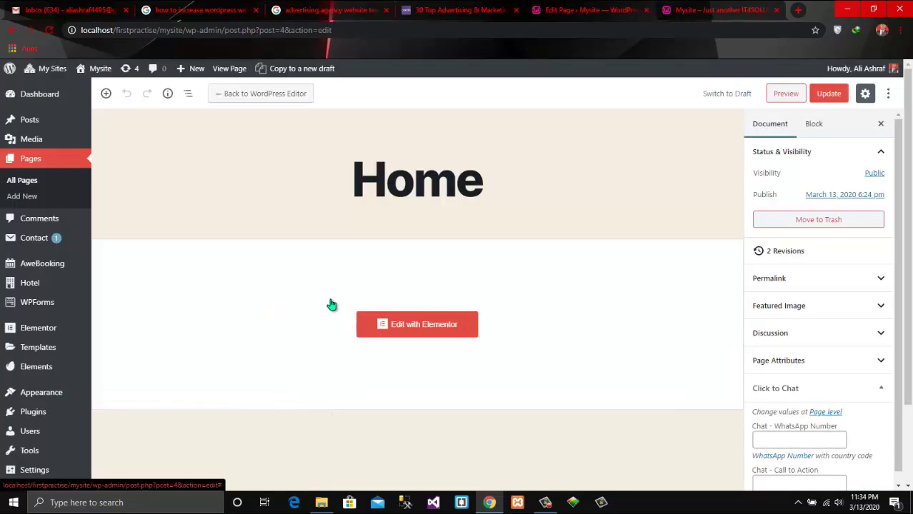
click(18, 182)
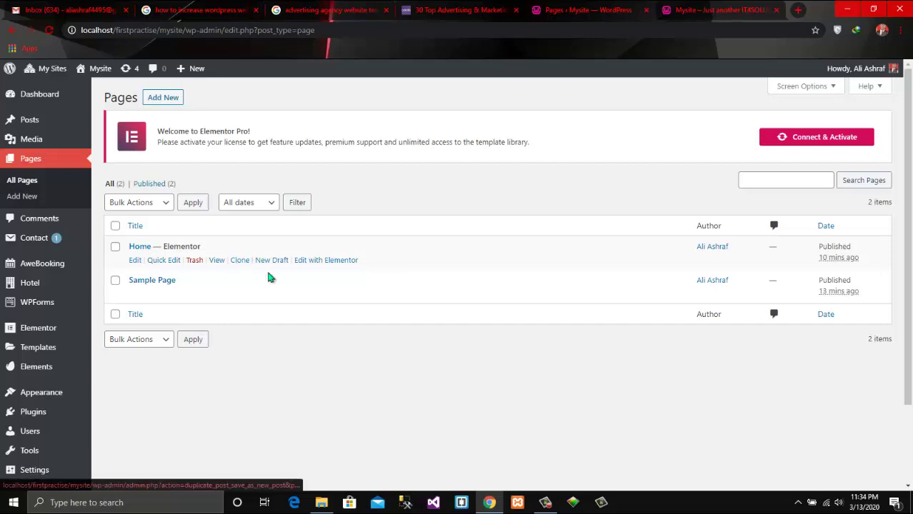
click(217, 261)
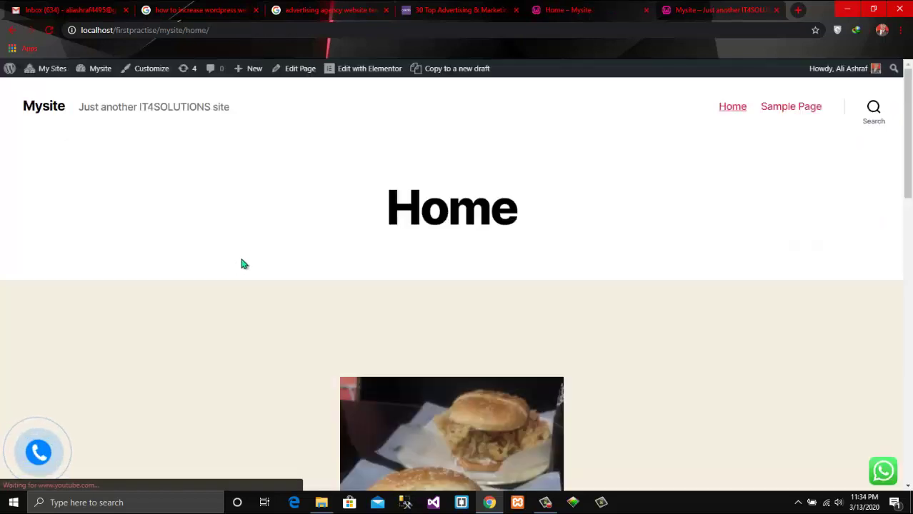
- Review the published Home page from its title through the burger image to the My Heading text, Click here button and video
scroll(358, 229, down, 3)
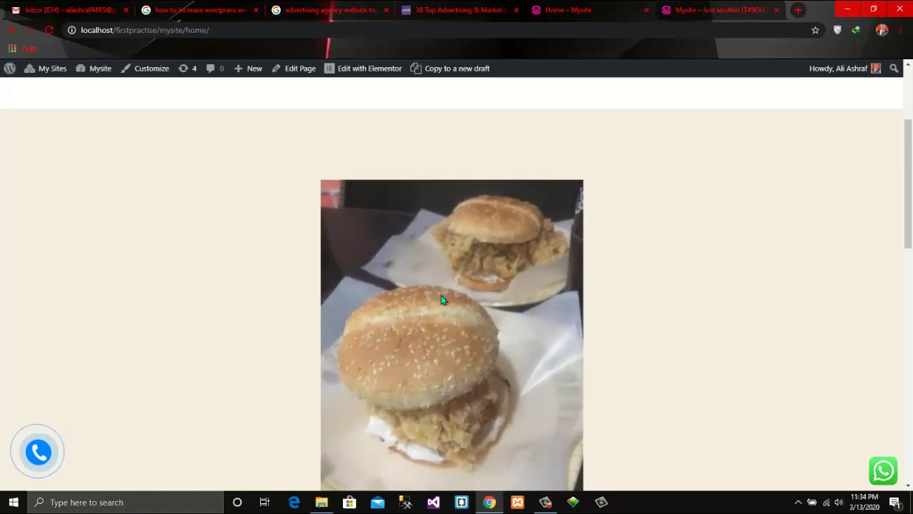
scroll(238, 284, down, 5)
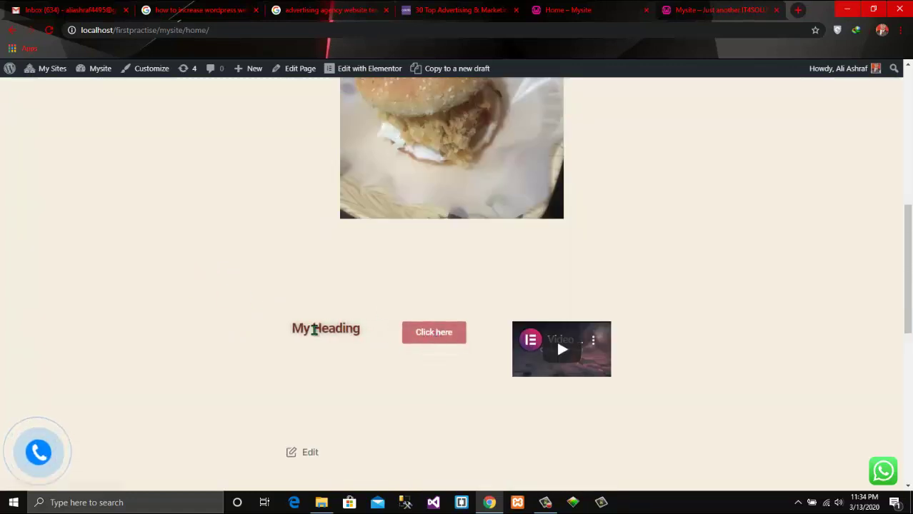
scroll(532, 346, down, 1)
scroll(532, 346, down, 1)
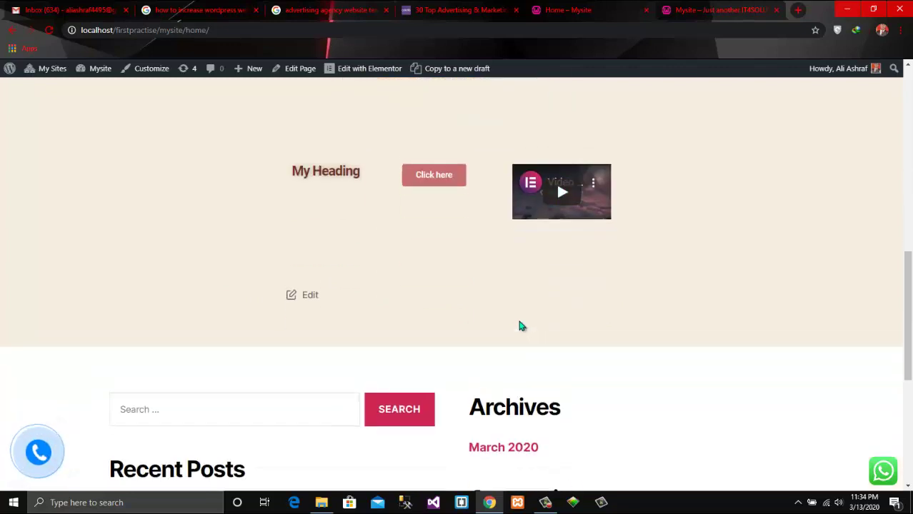
scroll(522, 326, up, 2)
drag(241, 244, 666, 315)
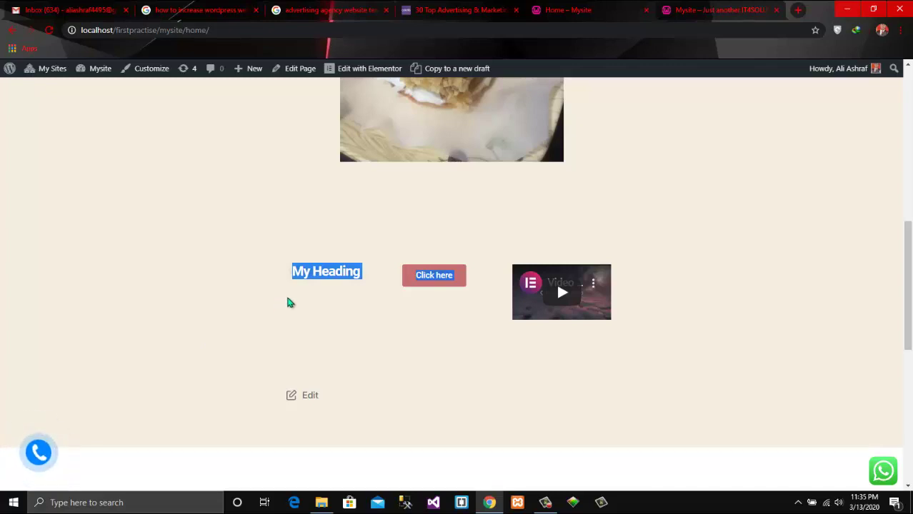
scroll(282, 297, up, 7)
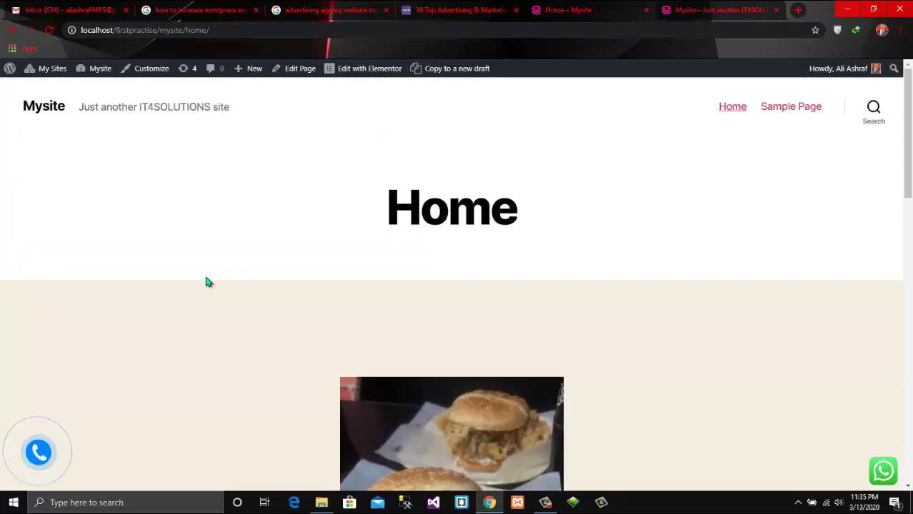
scroll(193, 285, down, 8)
scroll(187, 300, down, 4)
scroll(184, 304, up, 8)
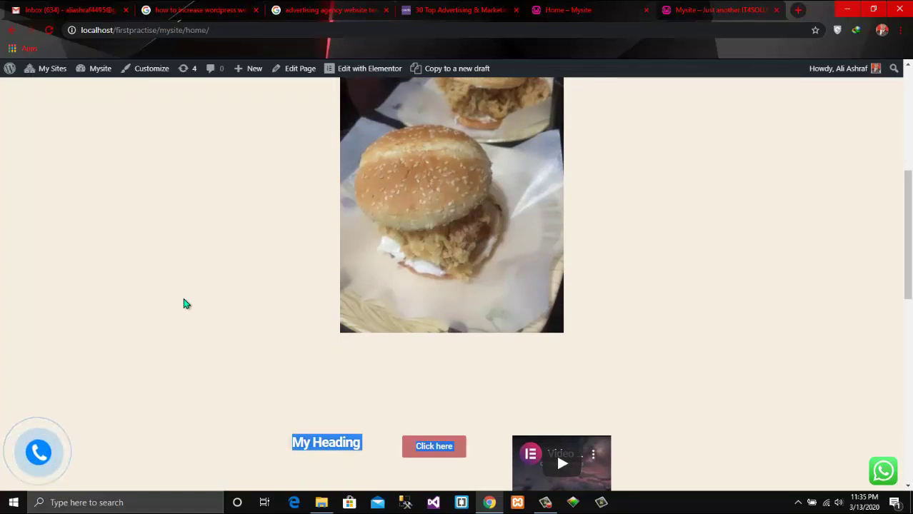
scroll(175, 314, up, 5)
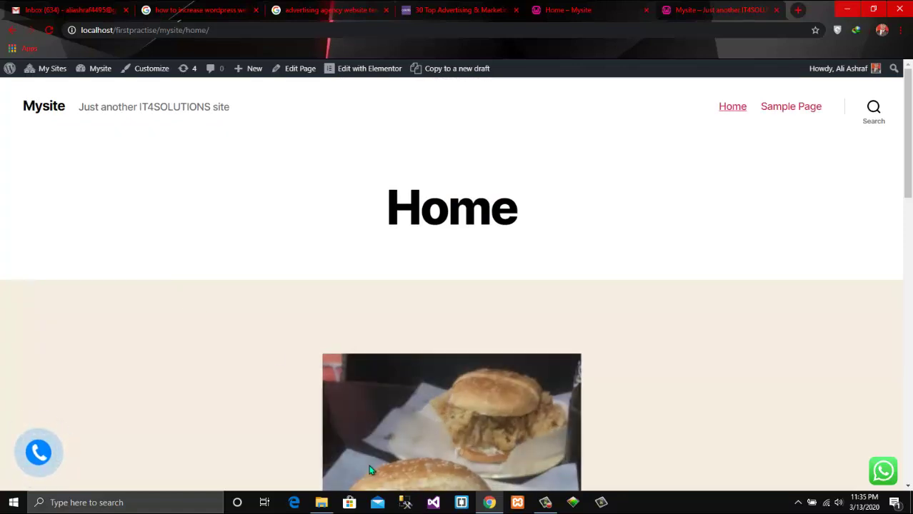
scroll(173, 317, down, 8)
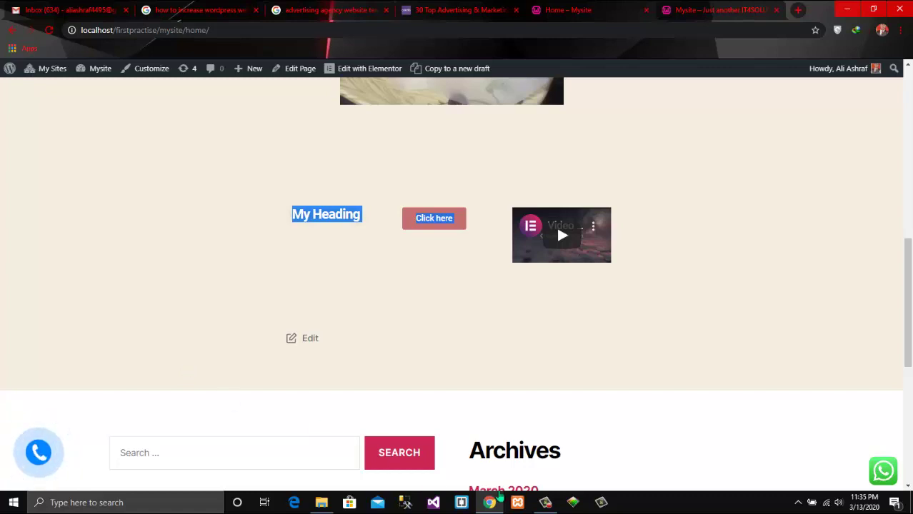
click(545, 502)
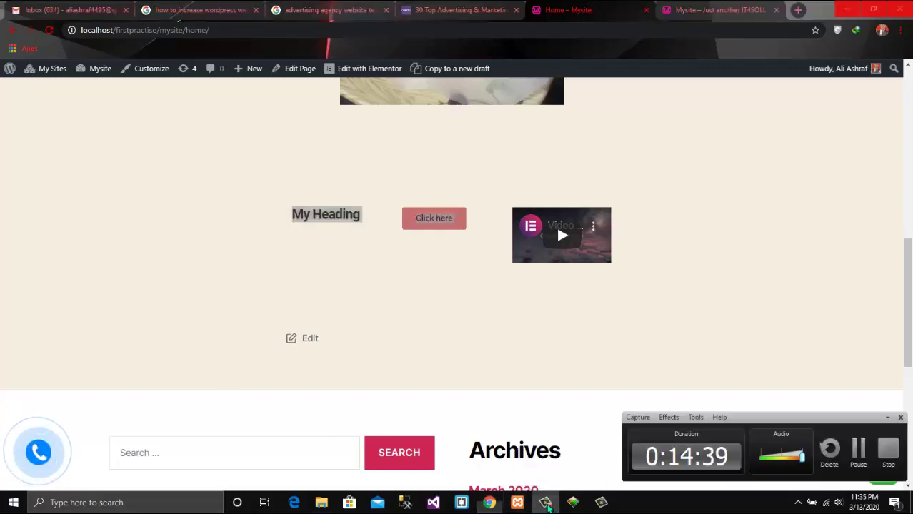